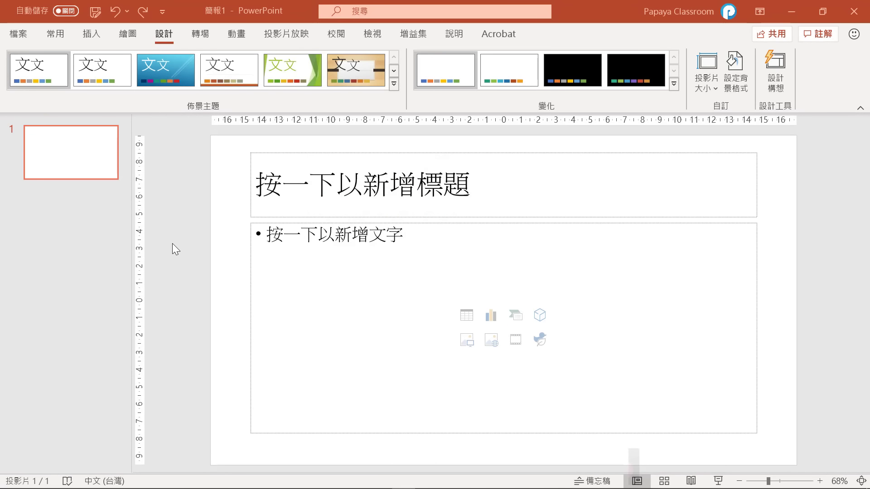
Apply the Organic theme to the slide and copy the 2007 paragraph from the Word article.
click(346, 84)
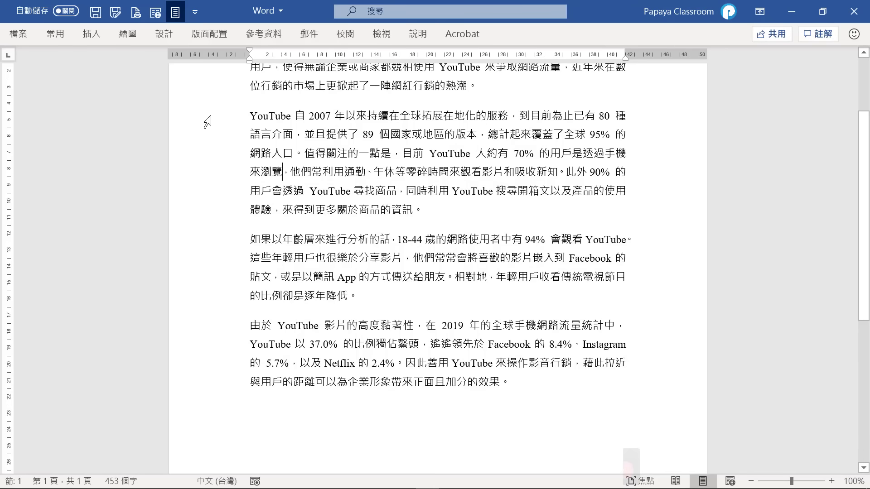
drag(208, 117, 206, 209)
key(ctrl+c)
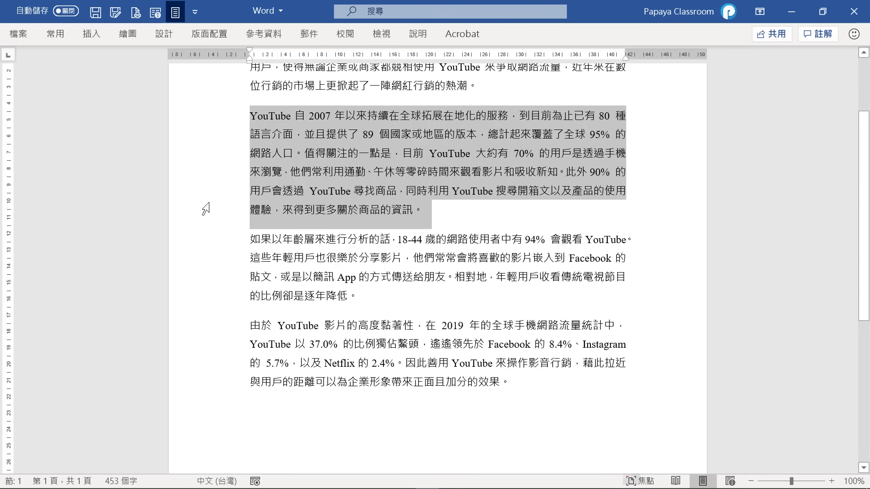
Paste the copied 2007 YouTube paragraph into the Word article and show the View options.
key(alt+Tab)
key(ctrl+v)
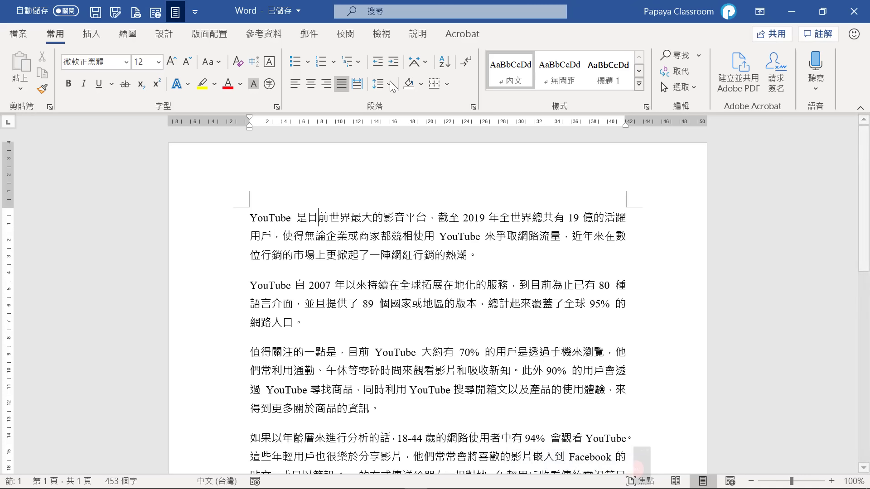
click(386, 40)
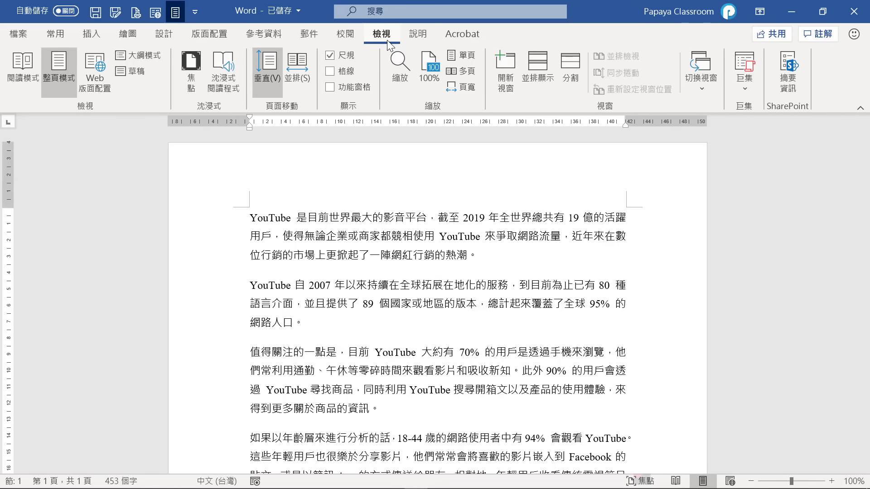
Switch Word to Outline view and set every article paragraph to Outline Level 1 (階層 1).
click(158, 57)
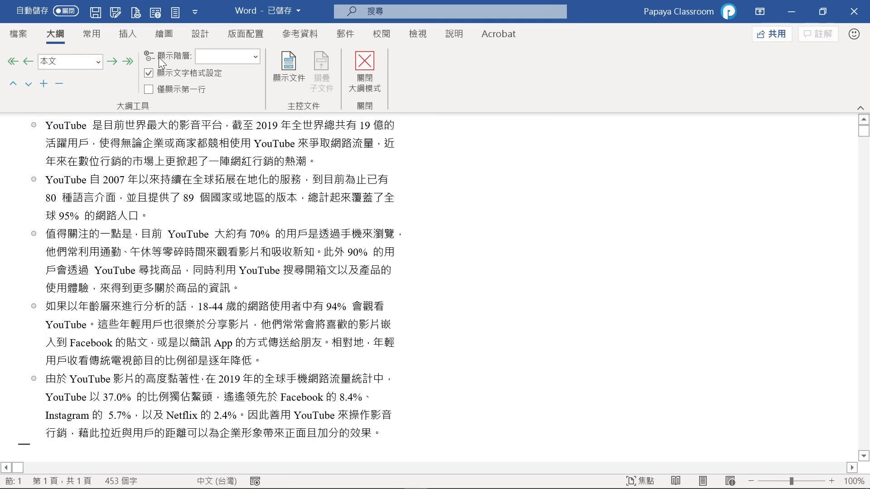
key(ctrl+a)
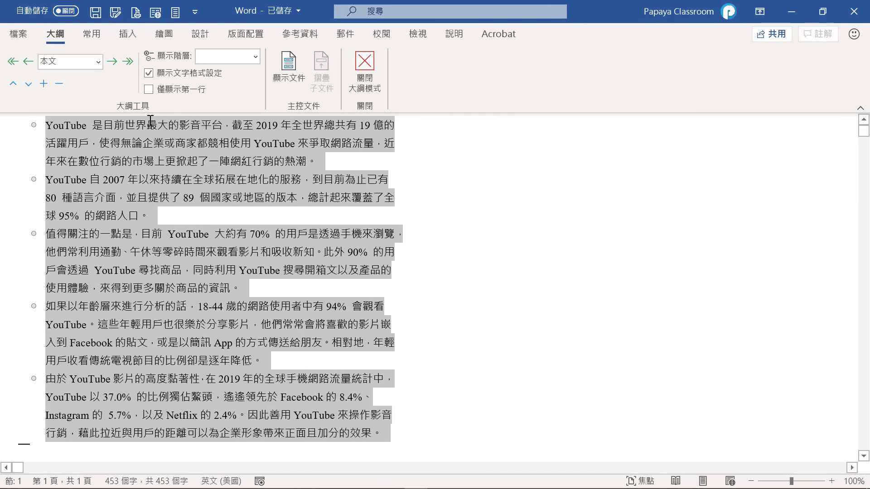
click(98, 61)
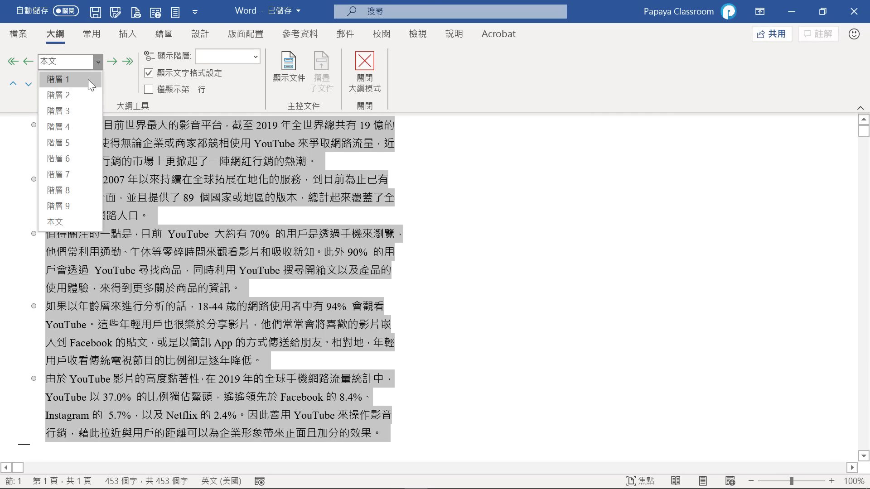
click(87, 79)
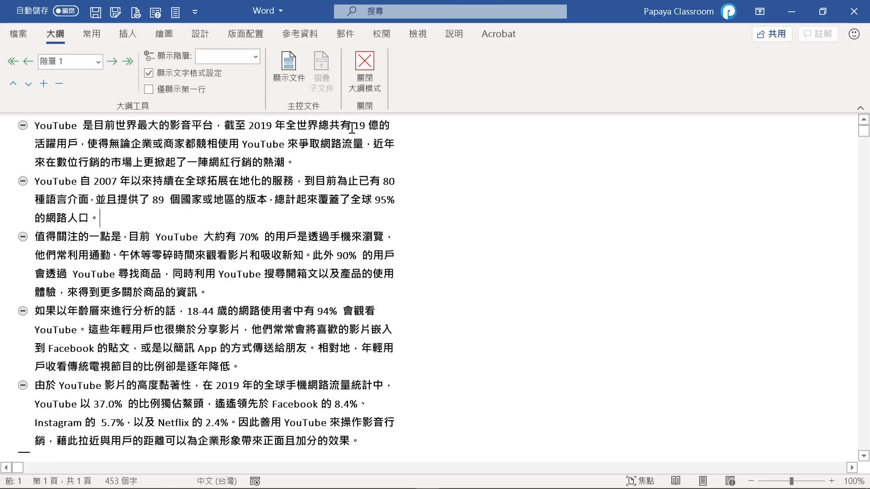
Trim the first paragraph to a 19 億 heading with 活躍用戶 as its level-2 line.
drag(352, 128, 36, 127)
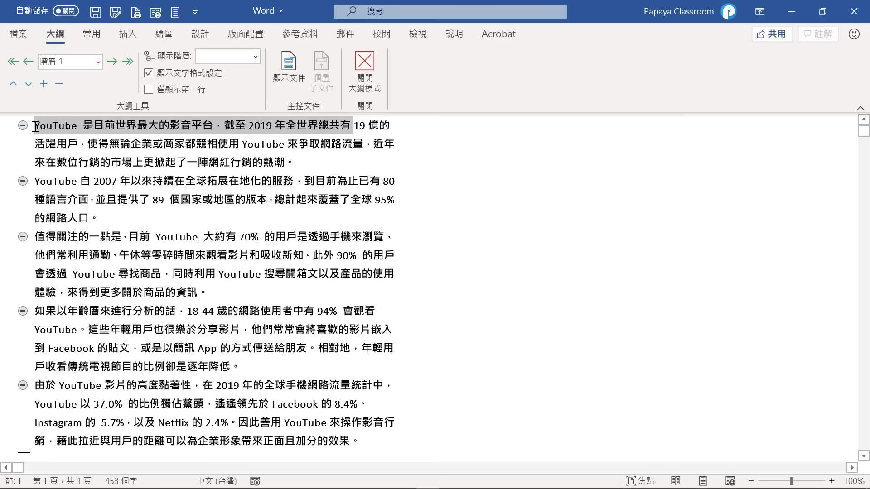
key(Delete)
drag(104, 127, 308, 145)
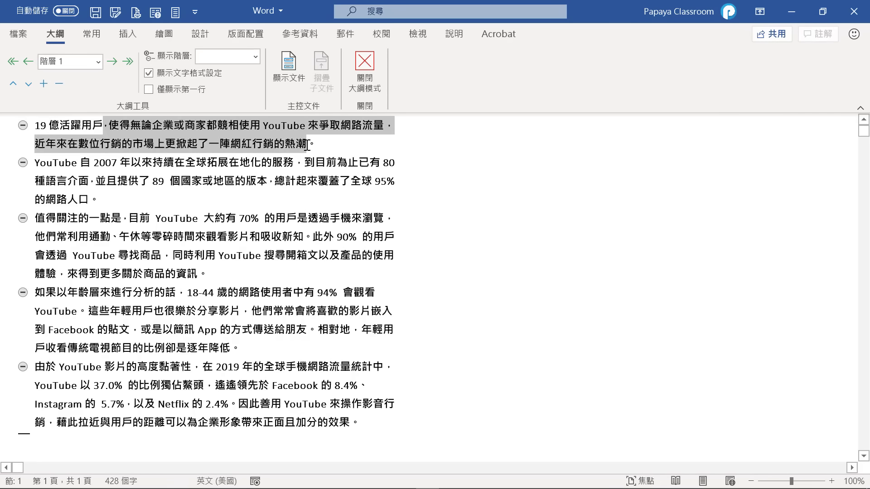
key(Delete)
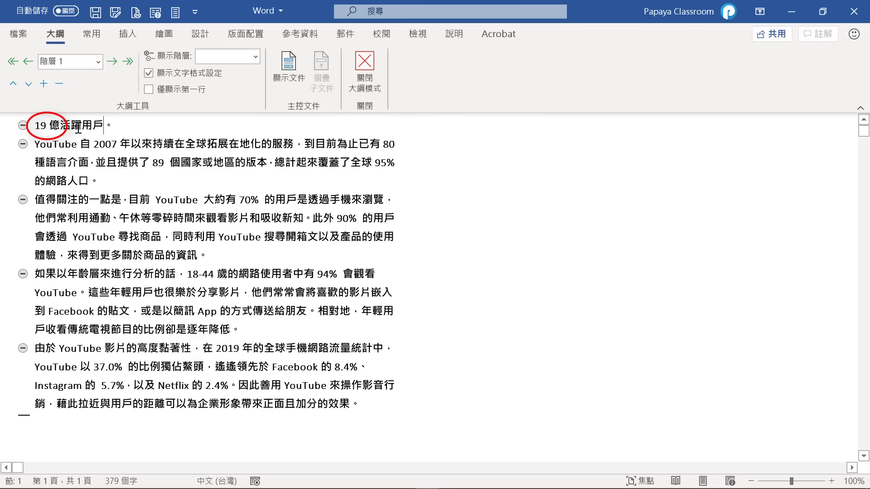
click(61, 126)
key(Return)
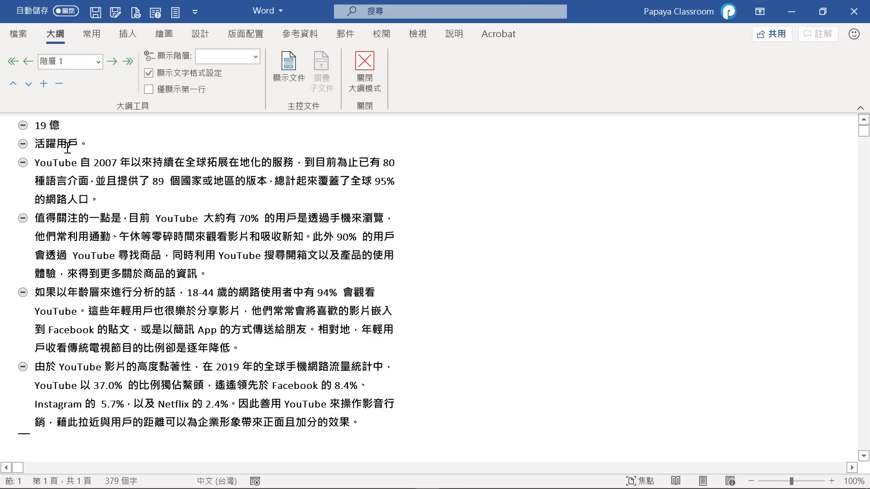
key(Tab)
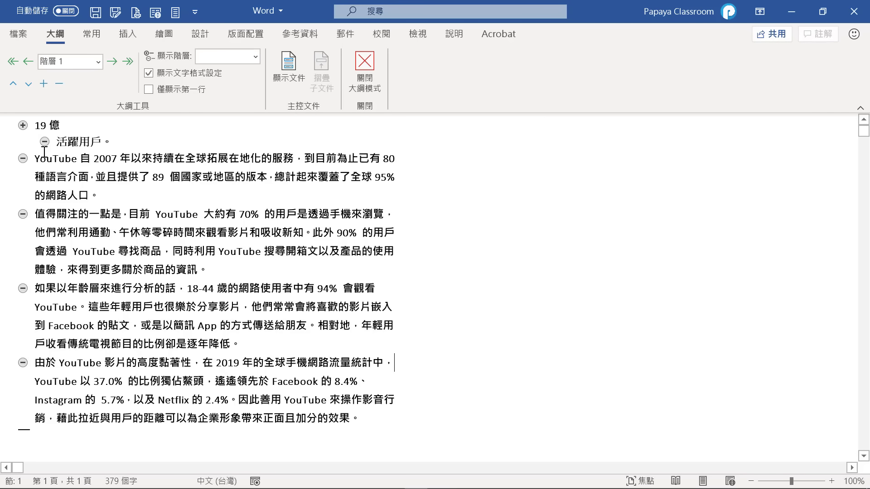
Reduce the 2007 paragraph to an 80 種 heading with the 語言介面 text at level 2.
drag(34, 159, 383, 158)
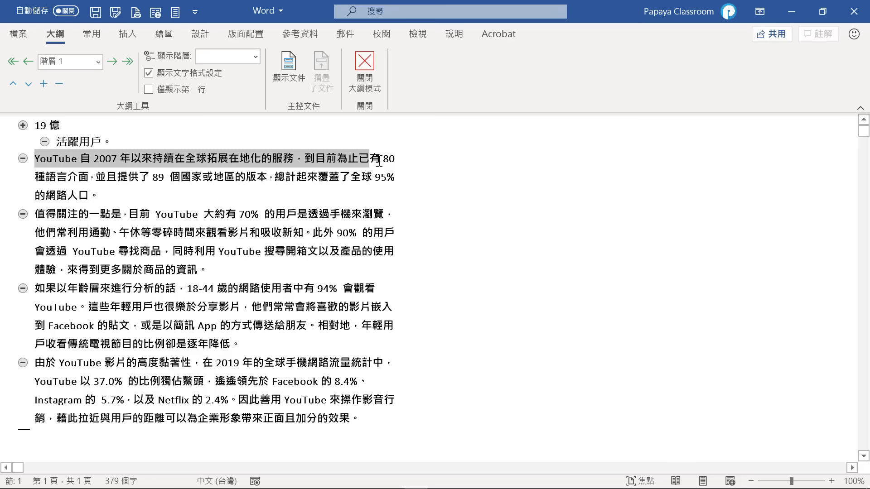
key(Delete)
click(66, 162)
key(Return)
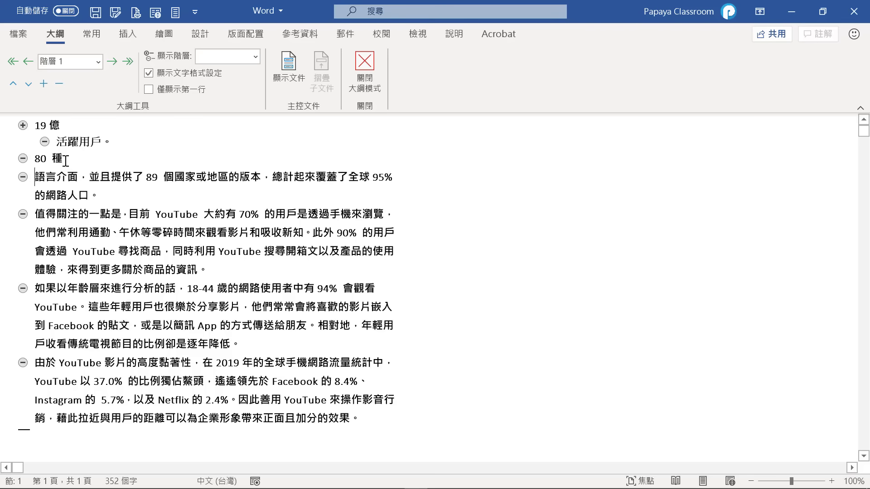
key(Tab)
Make 89 個 a level-1 heading with 國家或地區 as its level-2 line.
drag(102, 175, 172, 176)
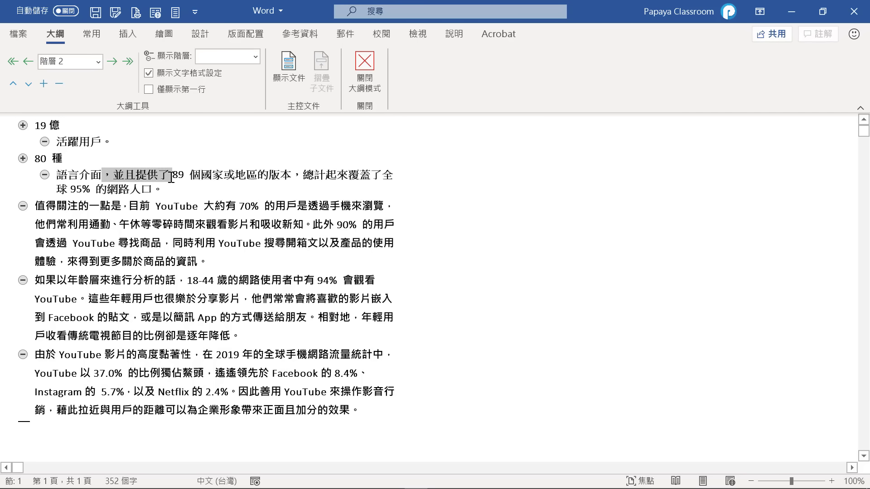
key(Delete)
key(Return)
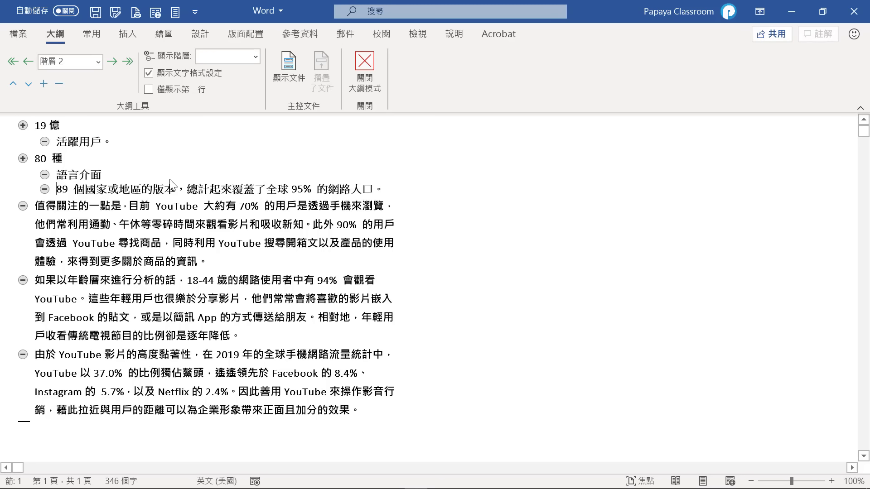
key(shift+Tab)
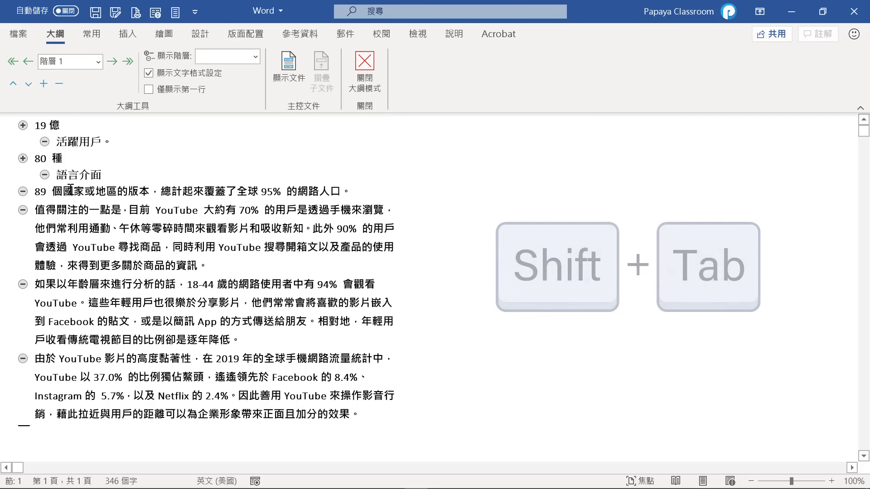
click(63, 191)
key(Return)
key(Tab)
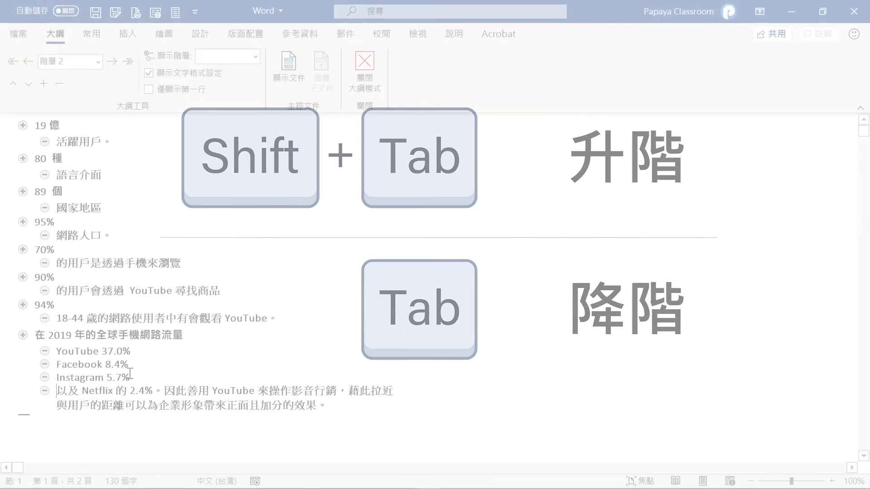
Delete the leftover text after Netflix 2.4% and save the outline document.
drag(114, 390, 275, 406)
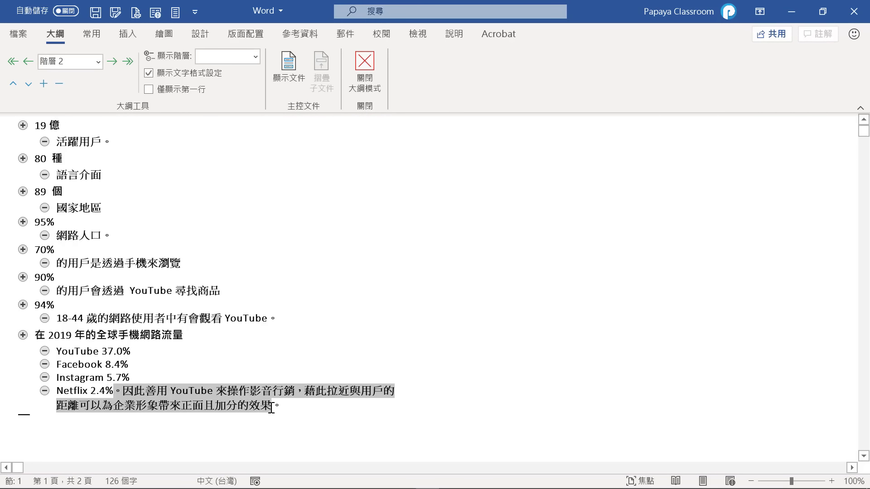
key(Delete)
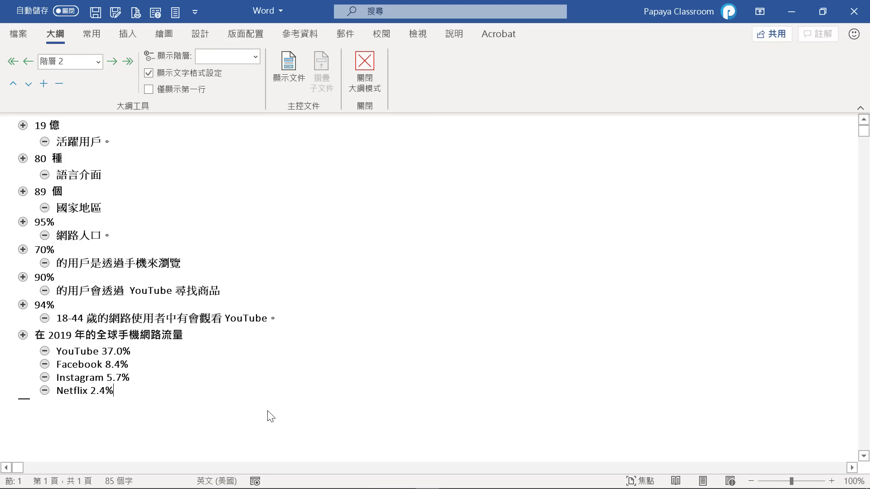
key(ctrl+s)
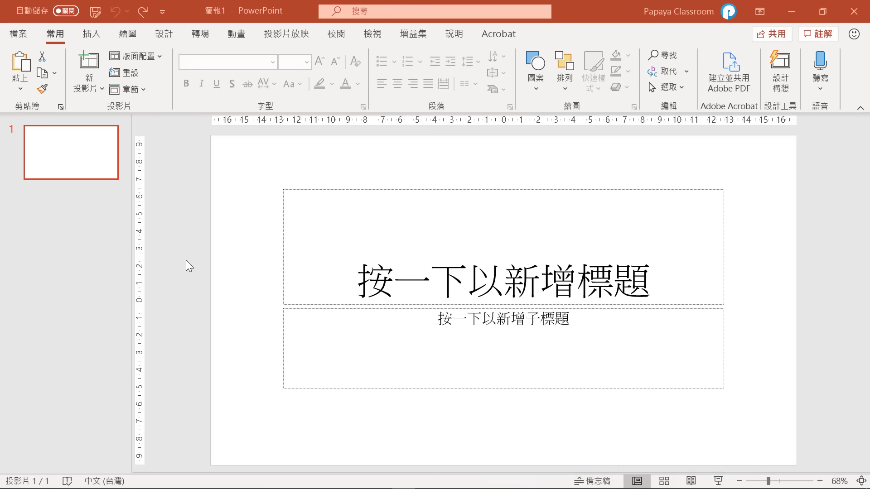
Delete the blank slide and insert slides from the Word outline file via 從大綱插入投影片.
click(93, 172)
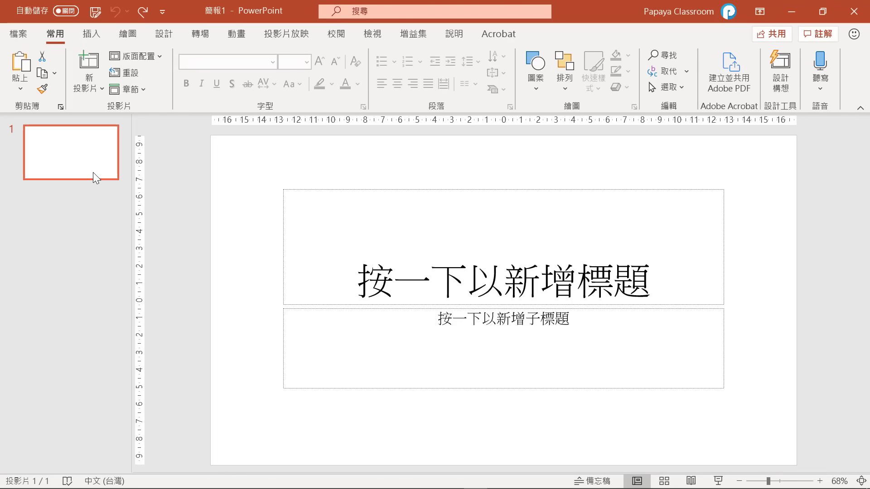
key(Delete)
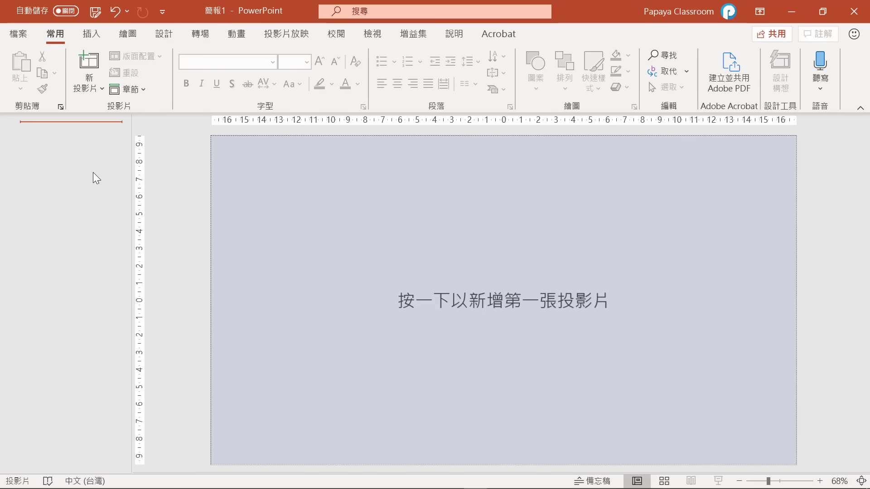
click(88, 94)
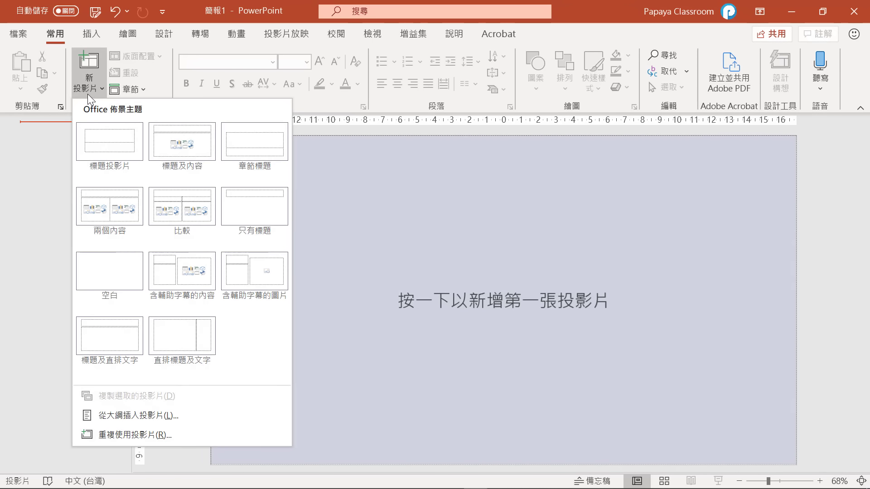
click(86, 414)
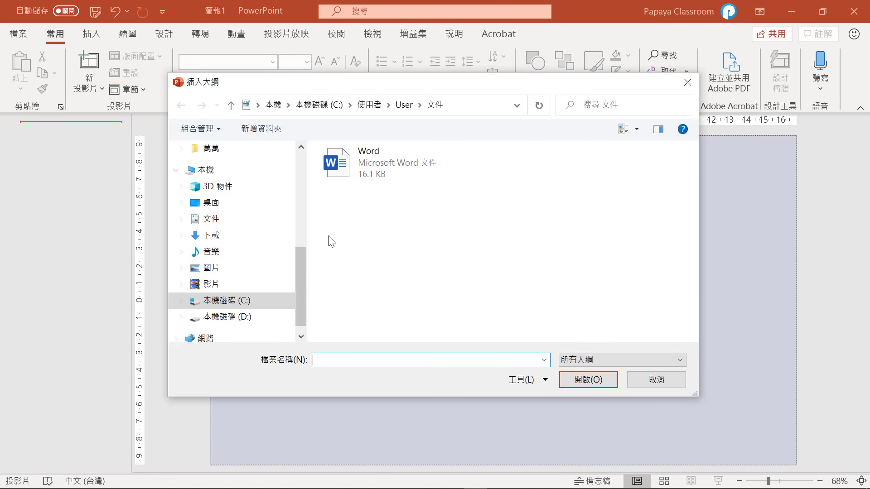
click(347, 169)
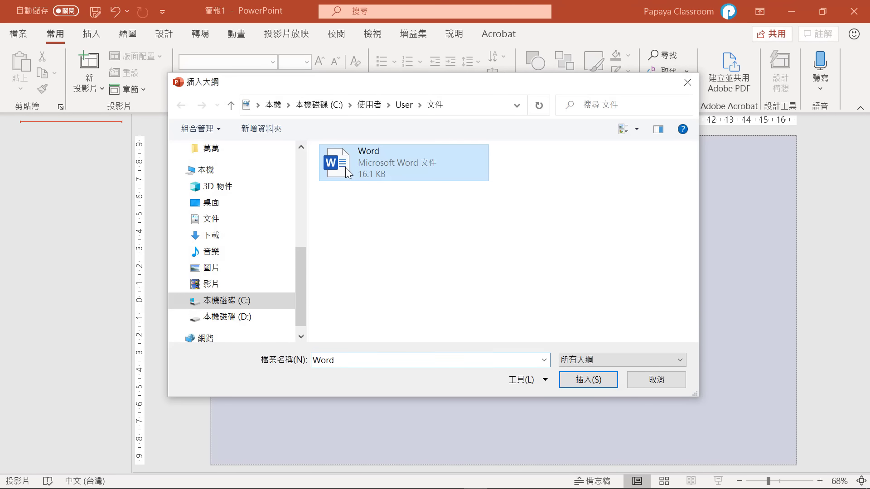
click(565, 377)
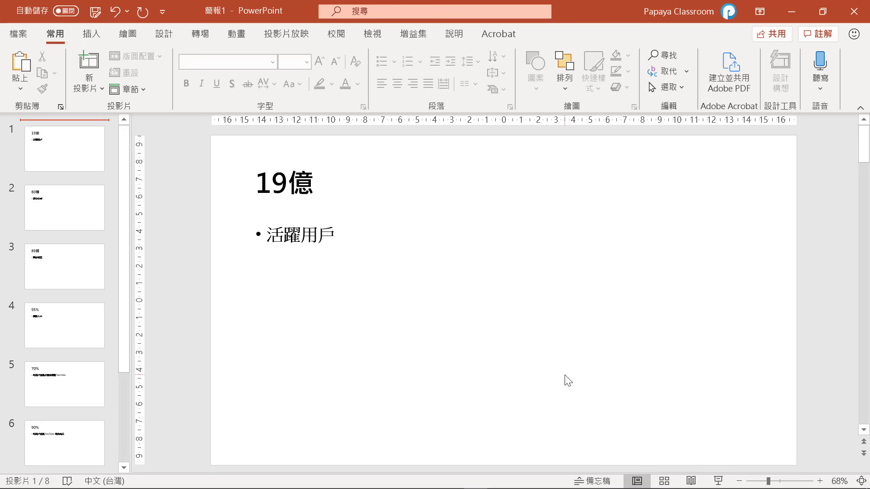
Clear all formatting from the slide text in Outline view, then return to Normal view.
click(373, 34)
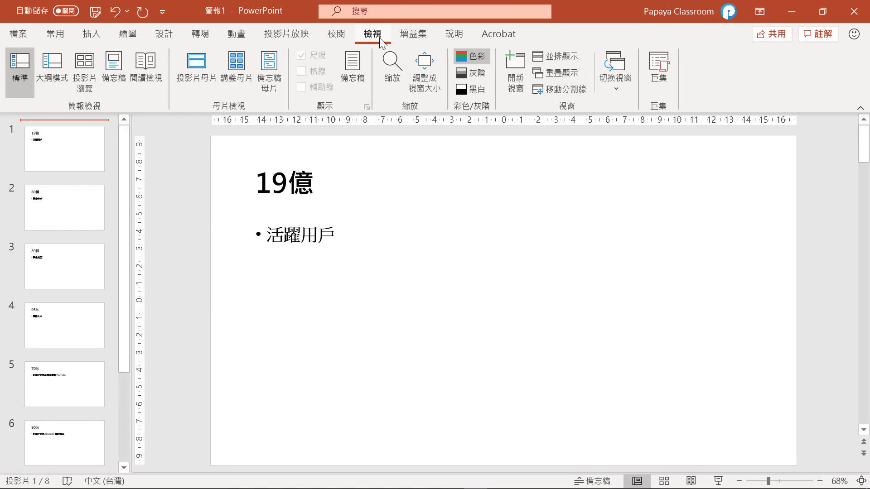
click(61, 81)
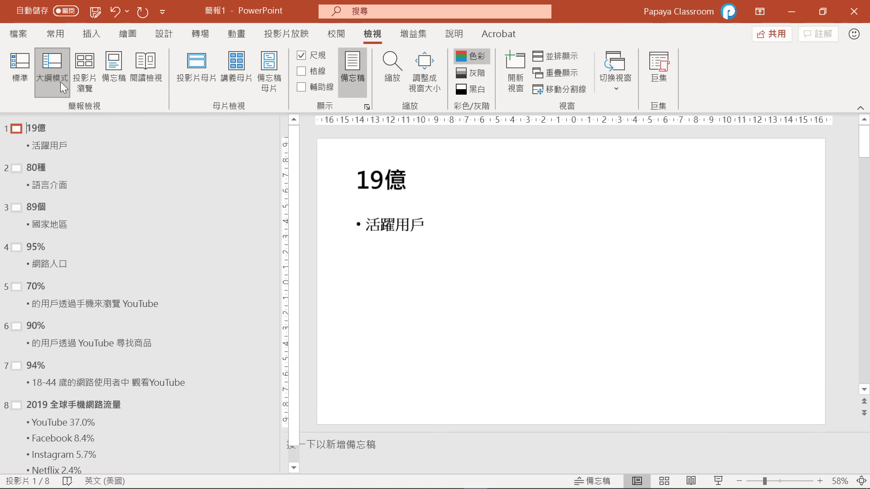
click(60, 130)
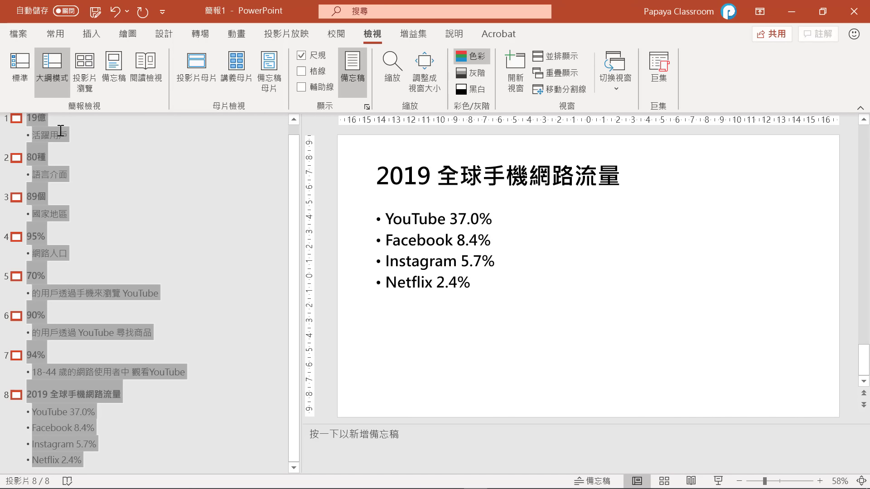
click(61, 36)
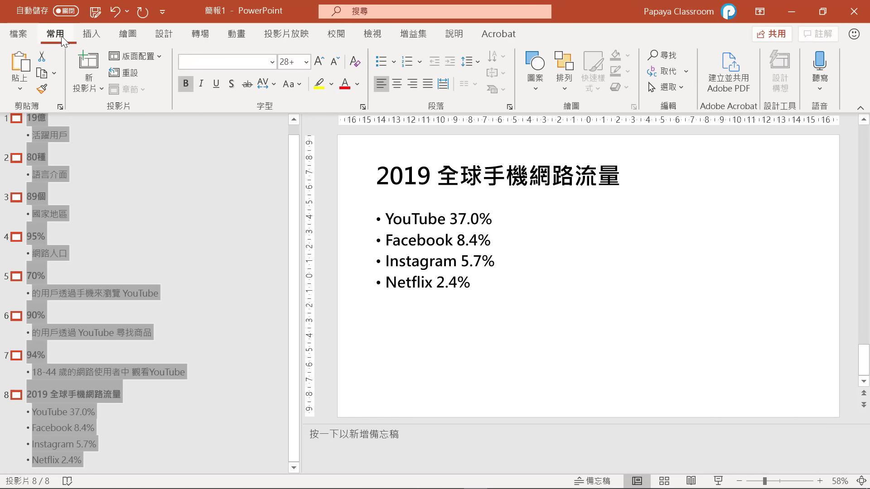
click(355, 62)
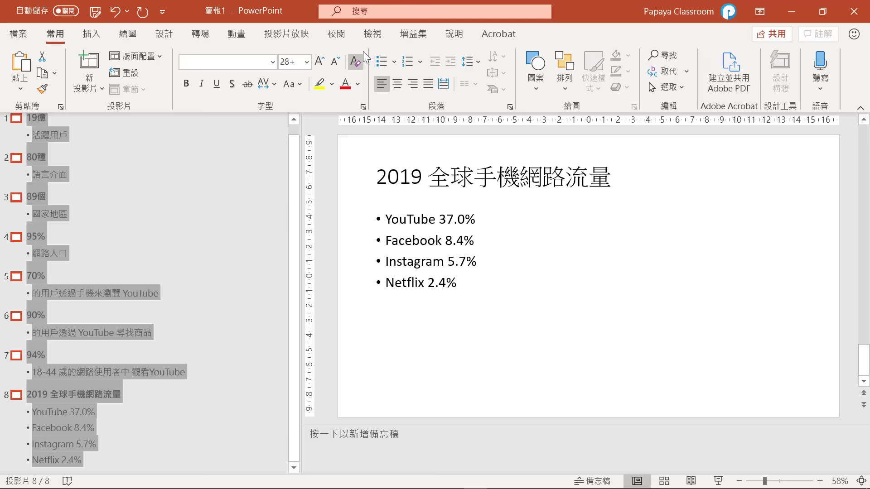
click(373, 34)
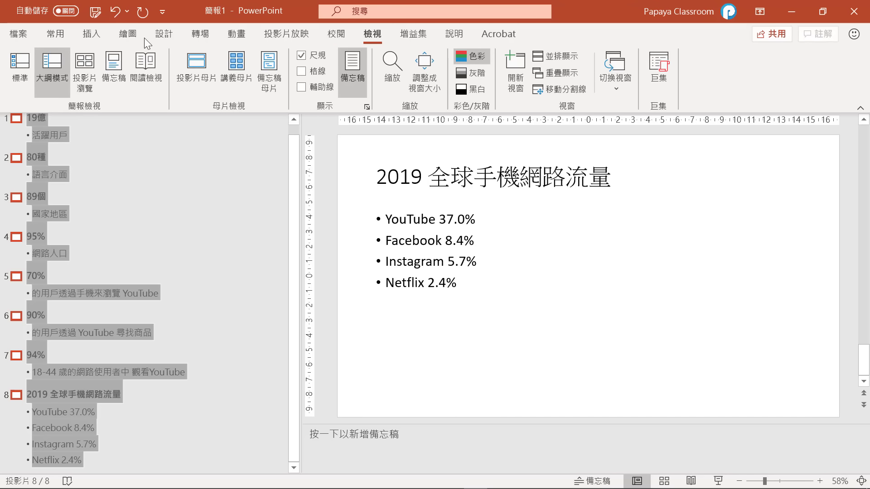
click(19, 65)
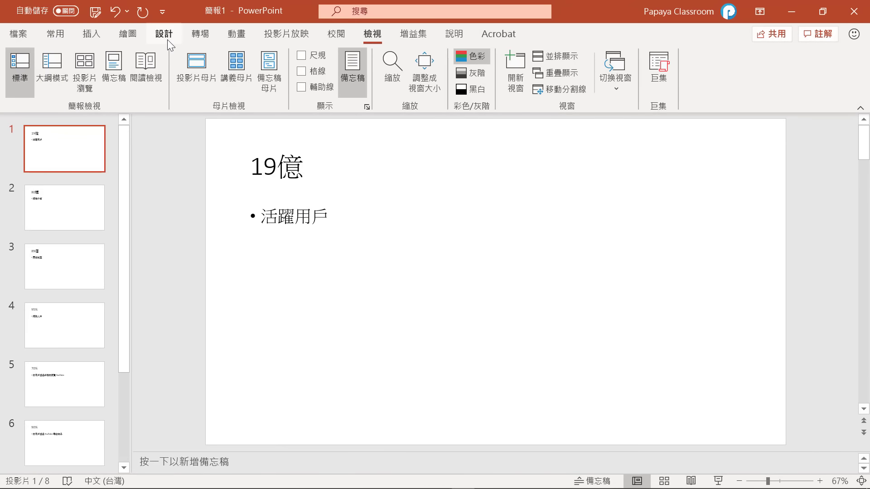
Display the Design tab's Themes and Variants galleries for the deck.
click(164, 35)
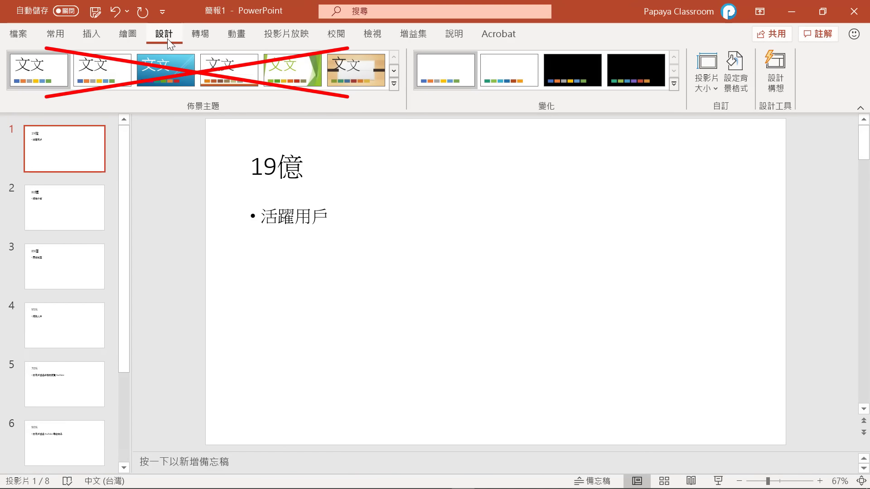
Apply the black colour variant and switch the background to a gradient fill with the middle stops removed.
click(556, 79)
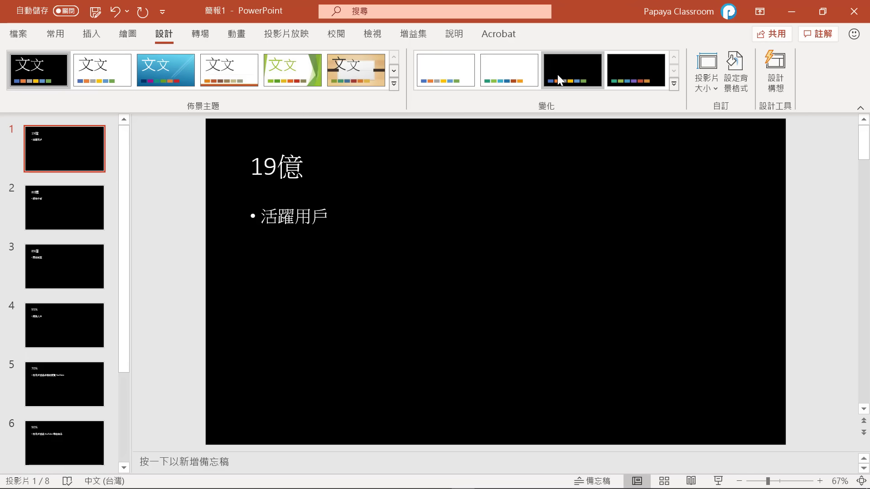
click(727, 88)
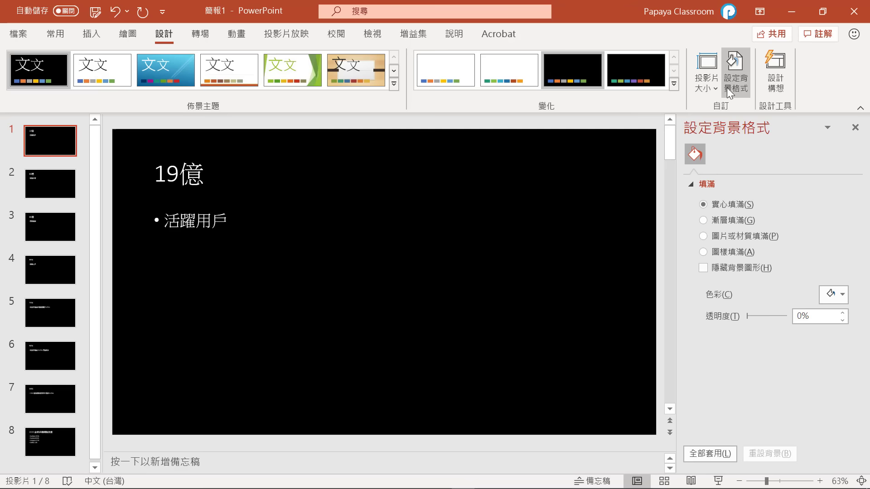
click(703, 221)
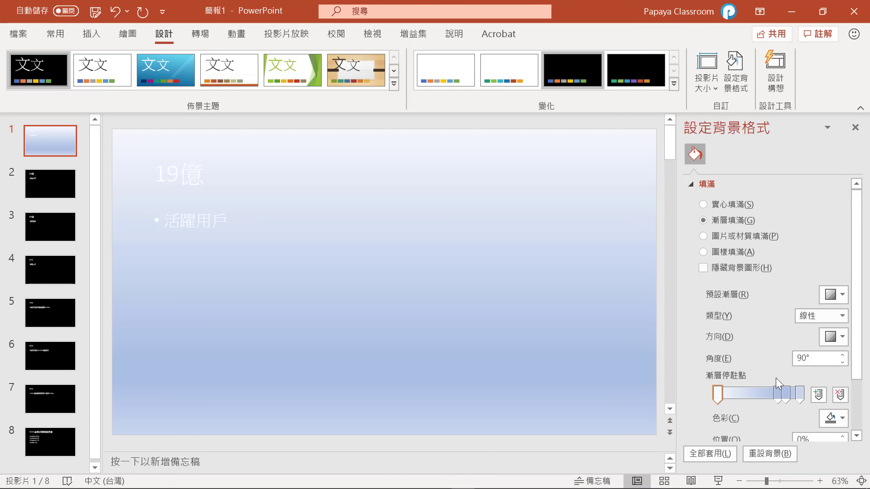
click(779, 394)
click(839, 395)
click(839, 395)
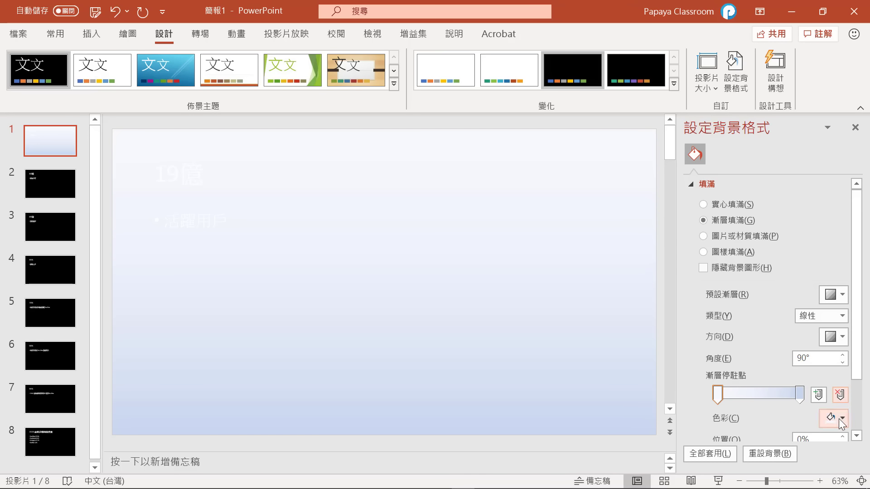
Set gradient stops to black and dark blue-grey, add a black stop, and apply to all slides.
click(841, 418)
click(754, 268)
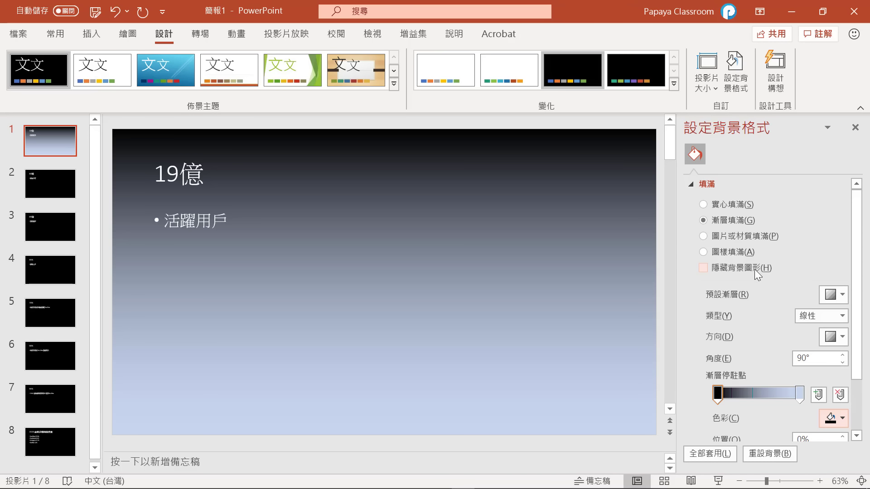
click(798, 389)
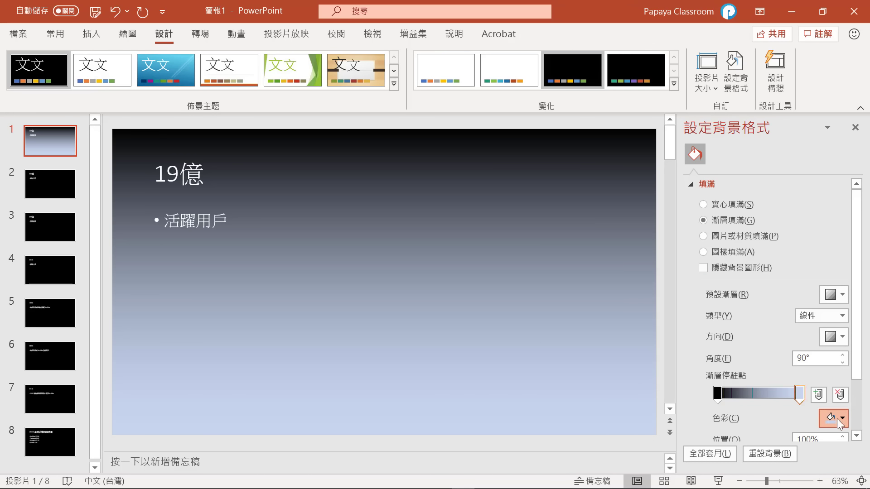
click(841, 418)
click(779, 269)
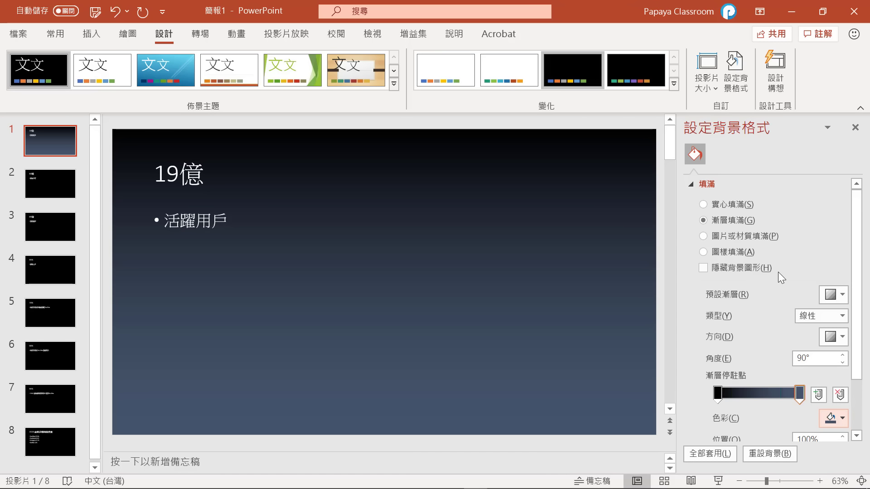
drag(724, 393, 776, 395)
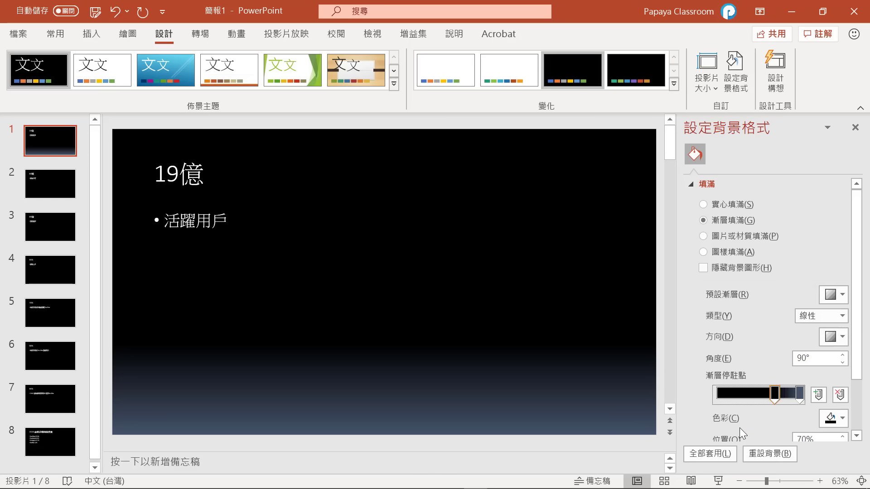
click(708, 454)
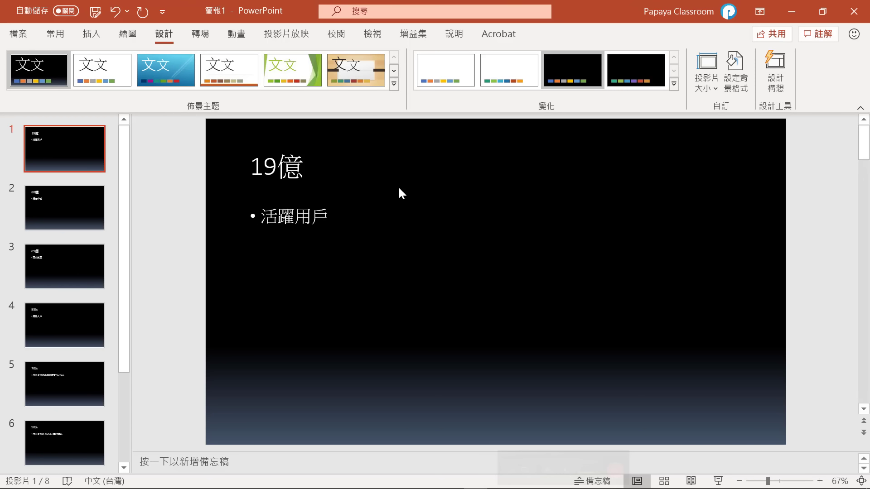
In Slide Master view, make the title and body placeholders bold 微軟正黑體.
click(373, 35)
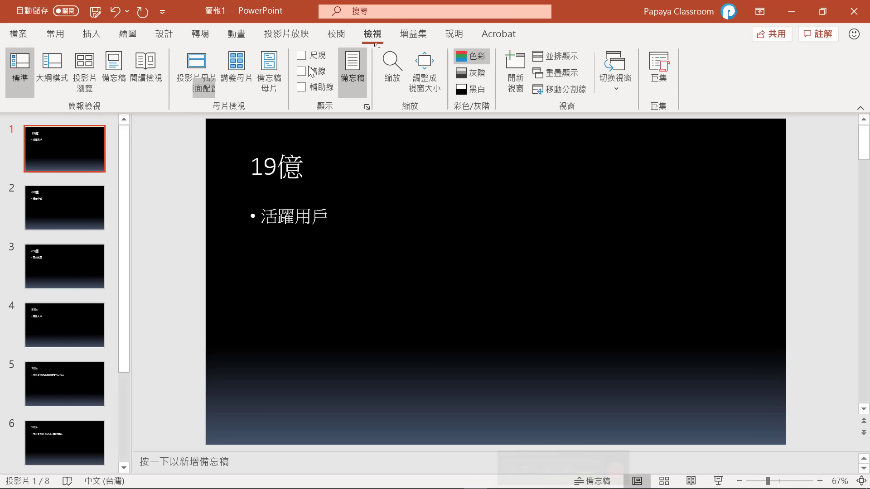
click(193, 78)
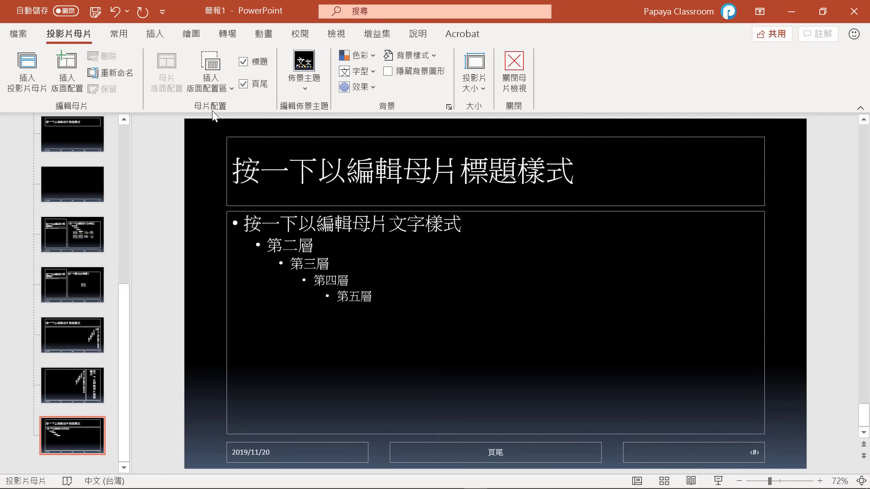
click(229, 132)
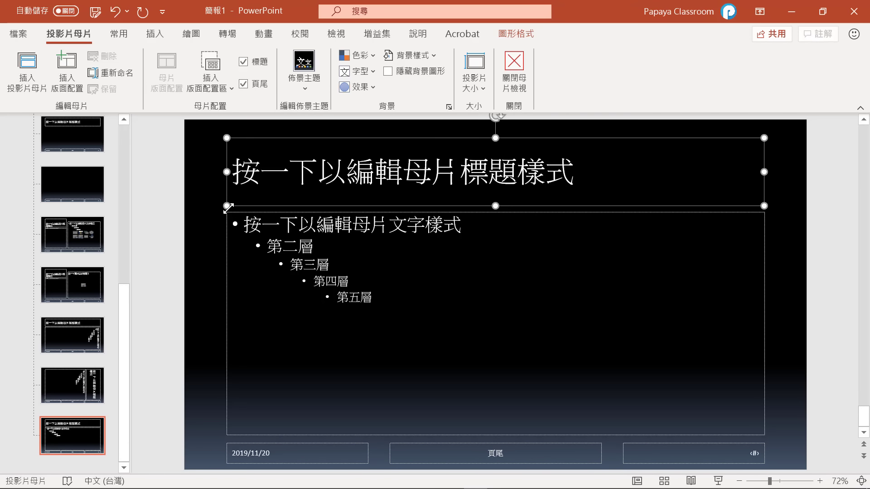
shift+click(226, 222)
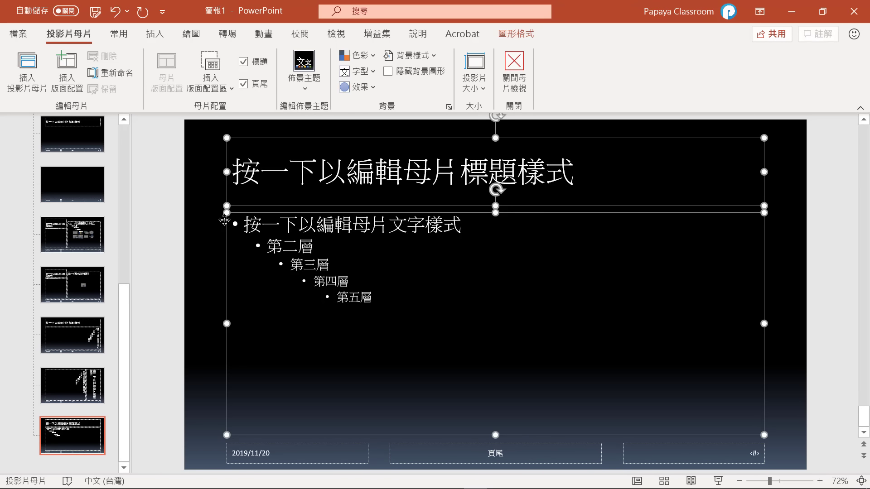
click(119, 34)
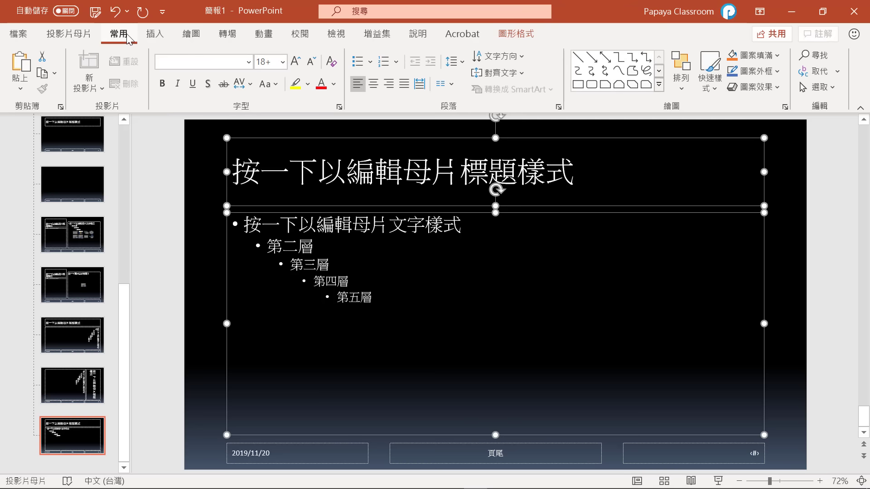
click(248, 62)
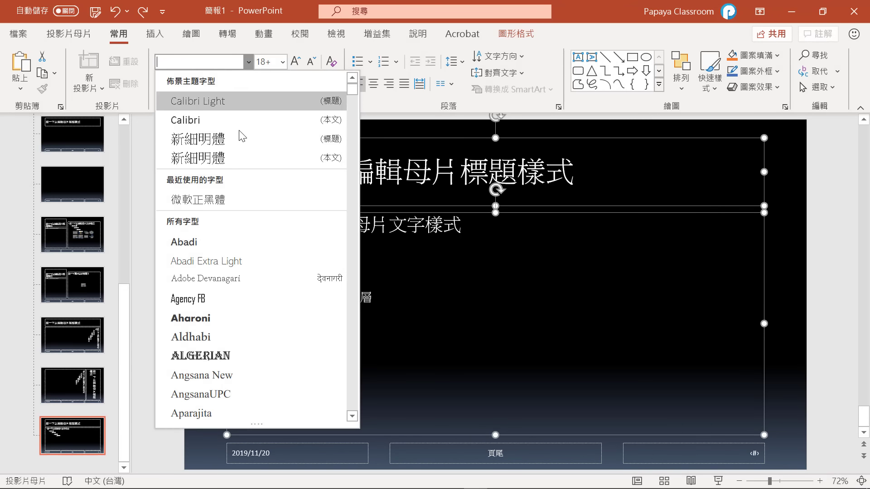
click(240, 201)
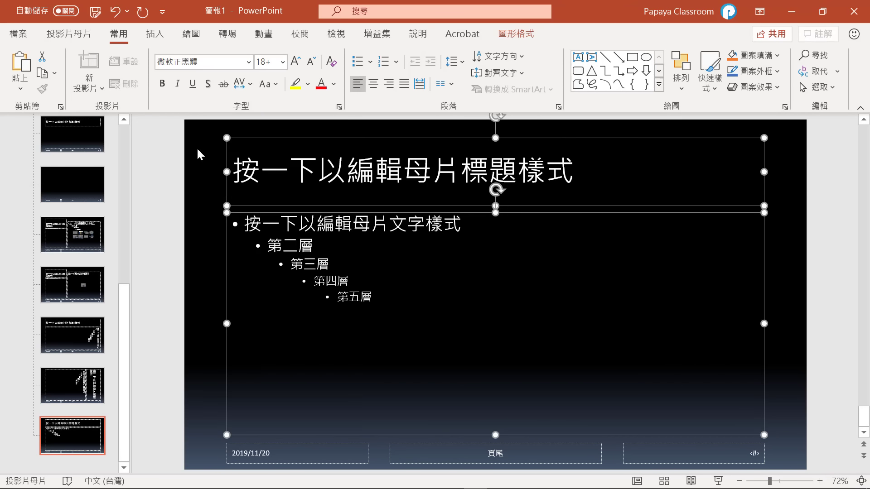
click(163, 88)
key(Escape)
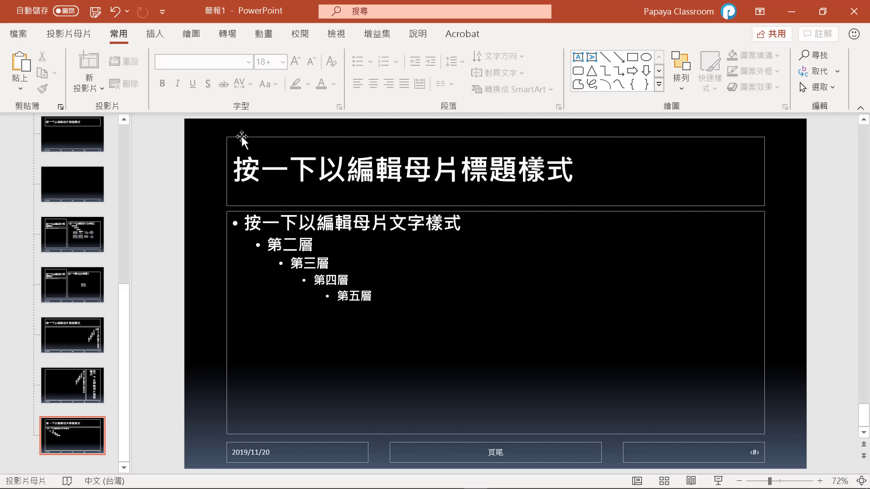
Set the master title to 115 pt and the body text to 40 pt without bullets.
click(241, 136)
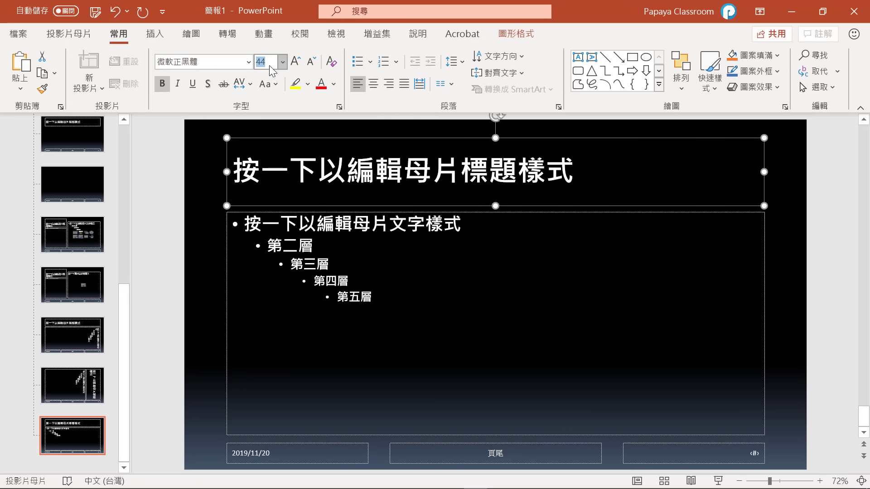
text(115)
key(Return)
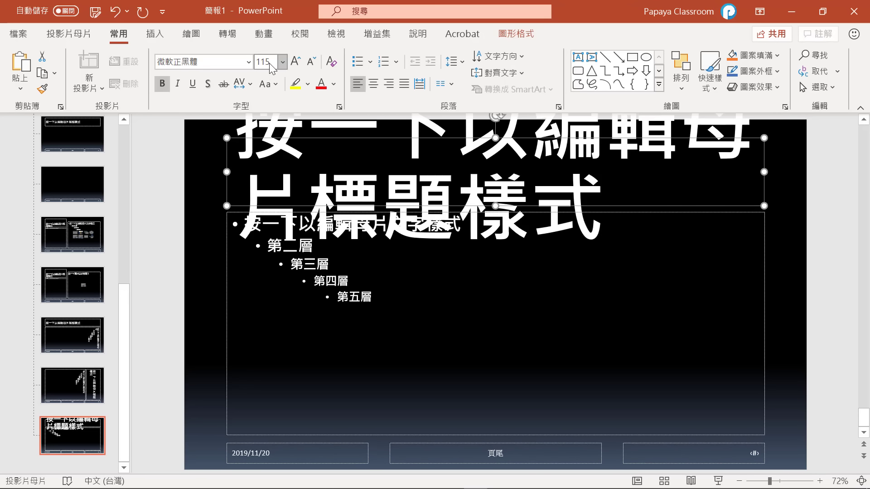
key(Tab)
click(283, 62)
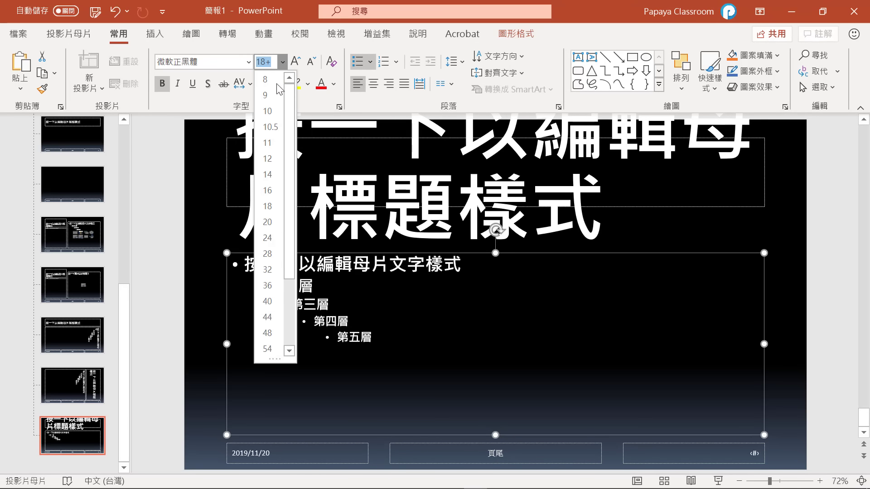
click(267, 301)
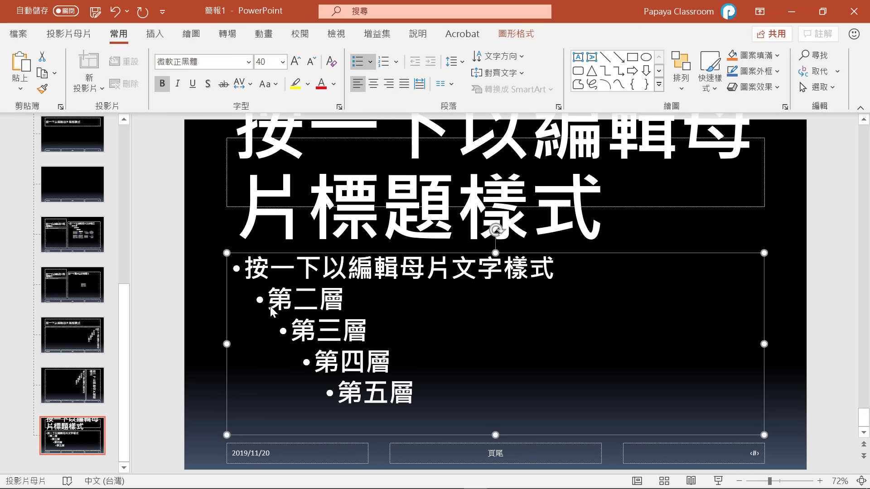
click(357, 65)
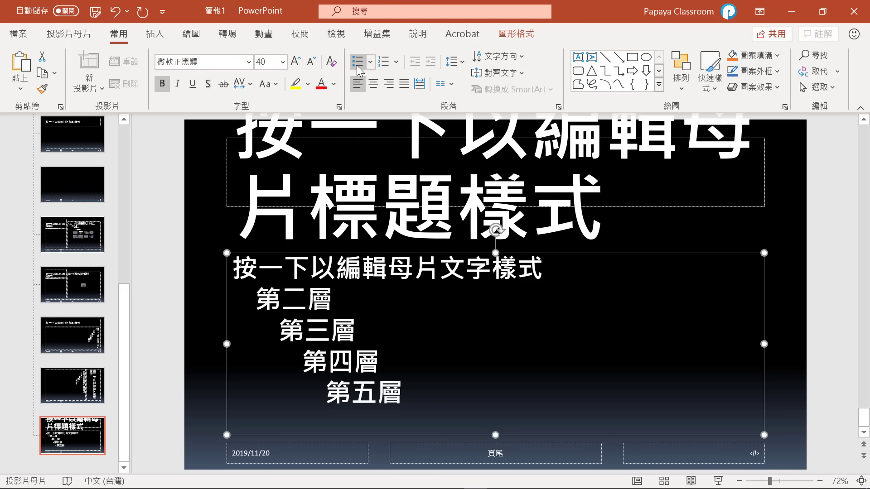
click(72, 34)
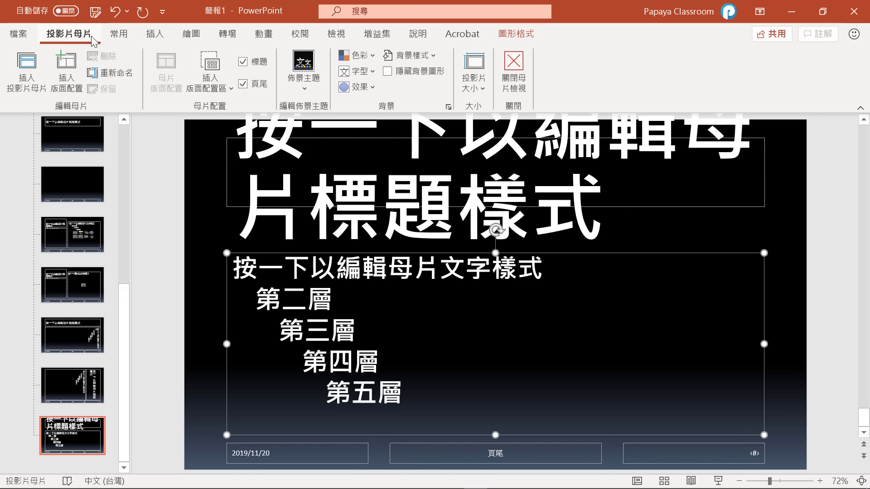
Close Master View and move the 19億 and 活躍用戶 text boxes to the slide's right side.
click(503, 87)
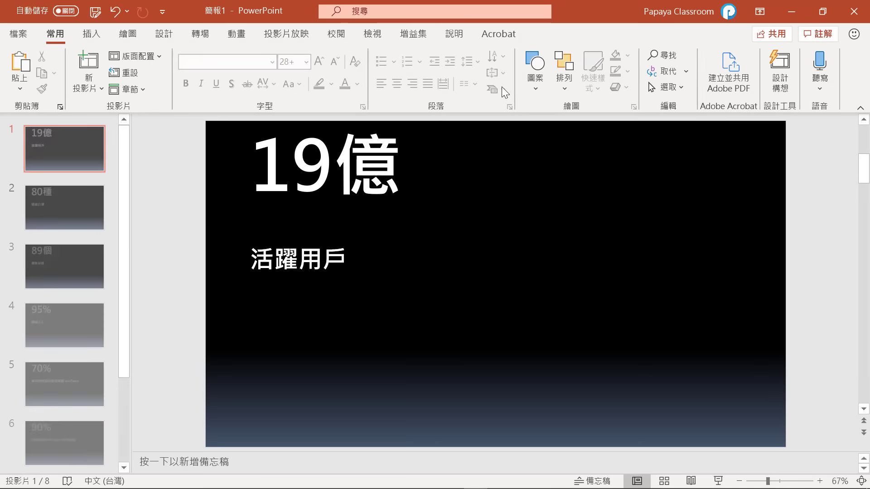
mouse_move(318, 262)
mouse_down()
mouse_move(635, 281)
mouse_move(675, 267)
mouse_up()
click(425, 166)
drag(425, 166, 592, 270)
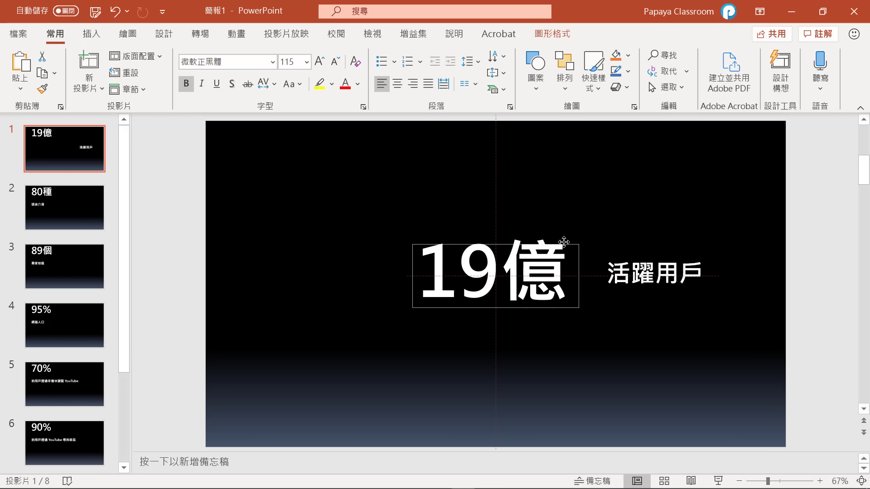
drag(643, 254, 643, 266)
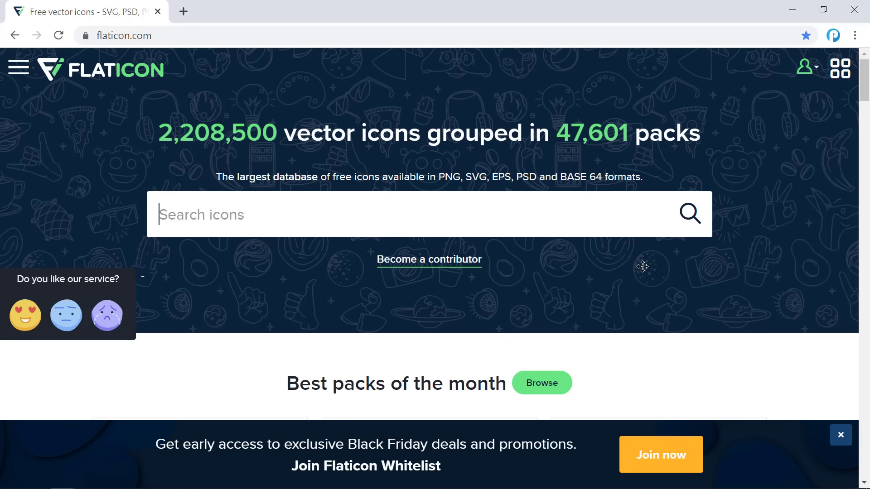
Add and resize the YouTube Logo picture on slide 1, shifting the text slightly right.
text(youtube)
click(643, 266)
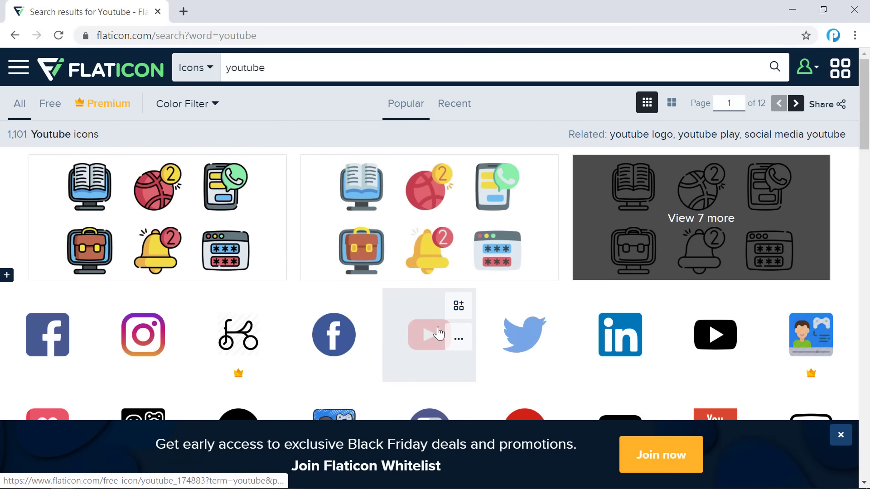
click(443, 333)
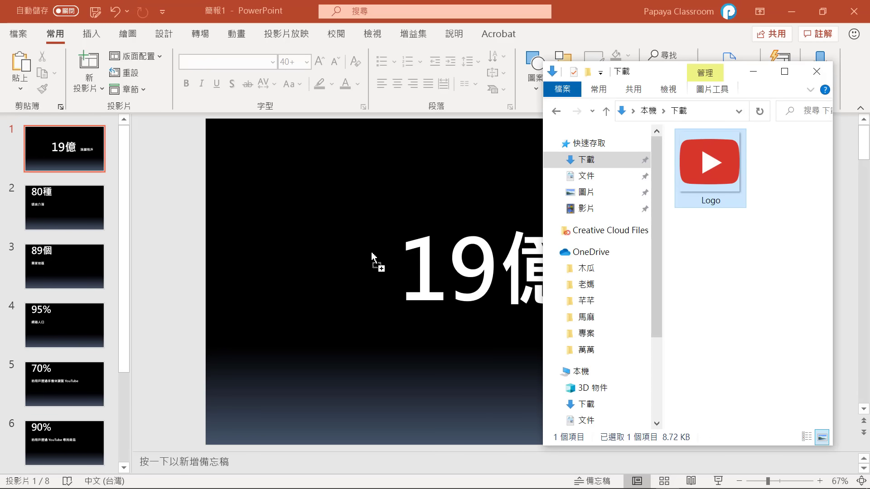
drag(606, 204, 369, 261)
mouse_move(620, 156)
mouse_down()
mouse_move(513, 248)
mouse_move(476, 300)
mouse_move(342, 236)
mouse_up()
drag(430, 244, 440, 244)
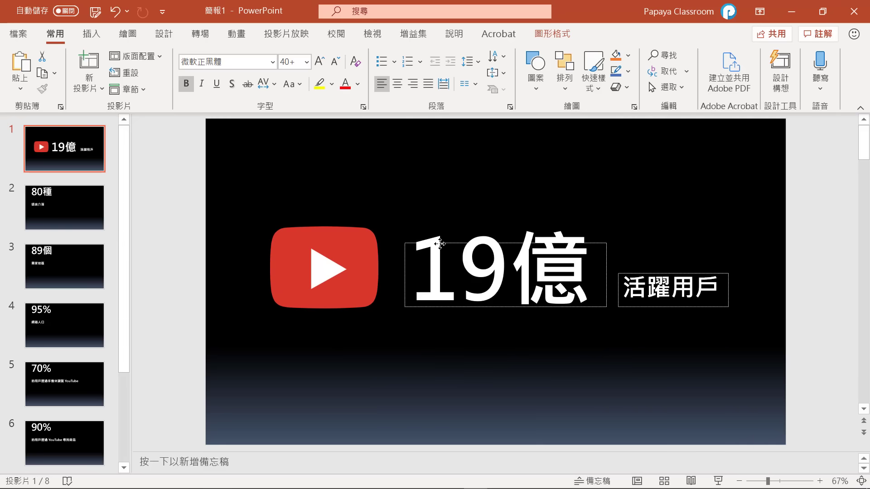
Show slide 2 with its 80種 title and 語言介面 subtitle, nothing selected.
click(159, 246)
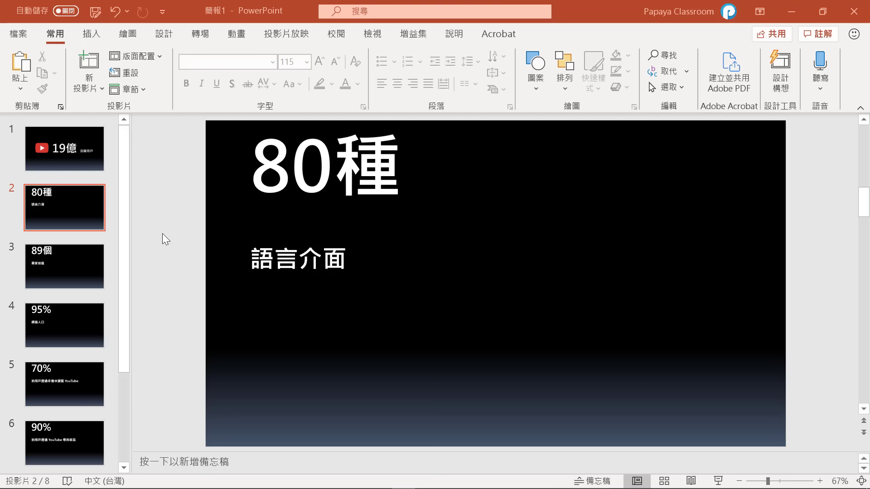
Centre 語言介面, set 80種 just above it, and colour 80種 gold.
drag(272, 259, 309, 321)
click(291, 143)
mouse_move(291, 143)
mouse_down()
mouse_move(310, 225)
mouse_move(326, 244)
mouse_up()
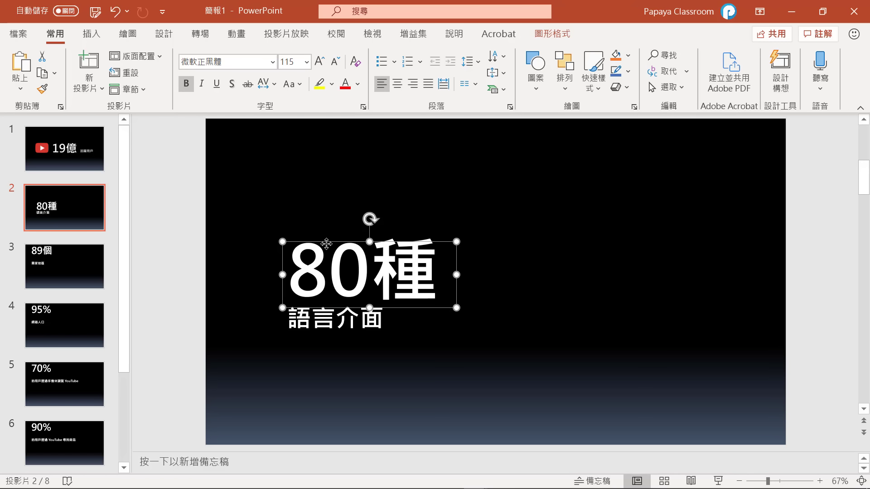
click(358, 85)
click(427, 161)
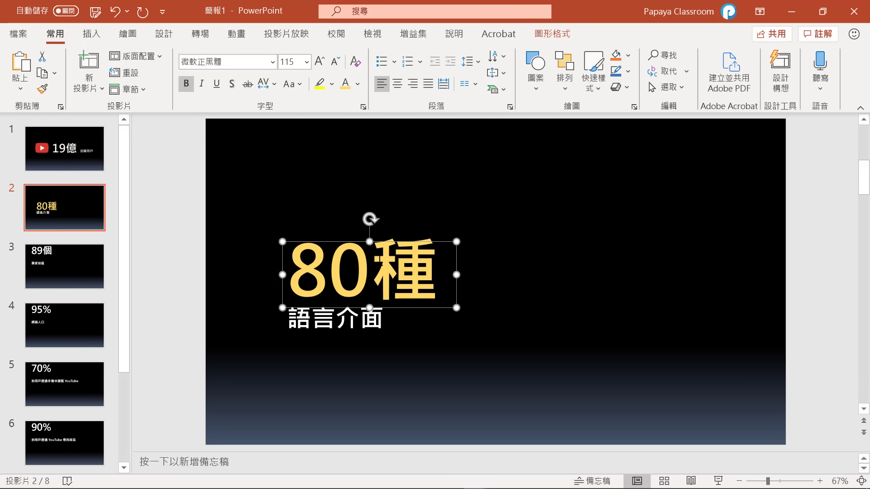
Shrink the 種 character to a smaller font size than 80.
double_click(405, 271)
click(306, 62)
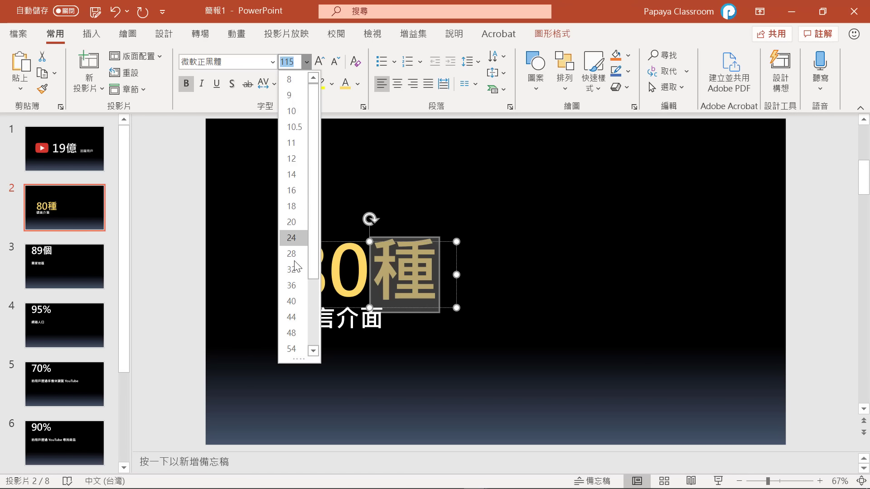
click(292, 318)
click(336, 62)
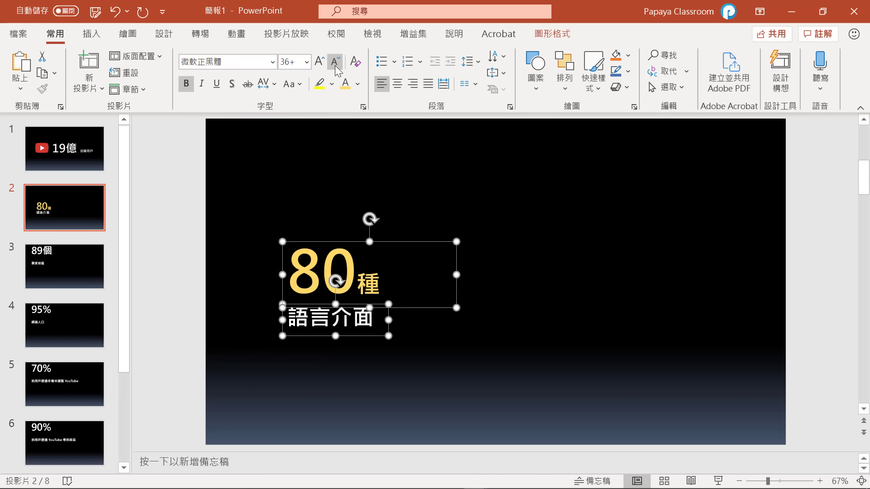
click(367, 235)
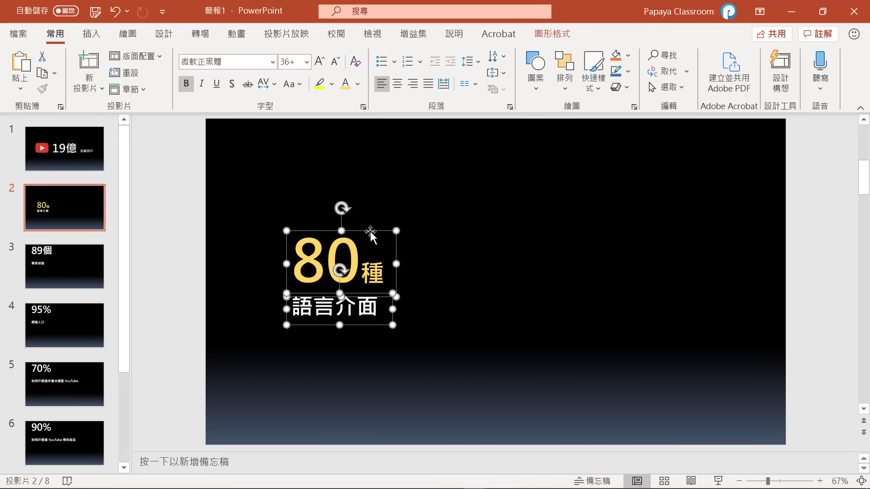
Give 語言介面 a reflection with 10 pt blur, then duplicate the stat pair rightward.
shift+click(371, 232)
click(549, 38)
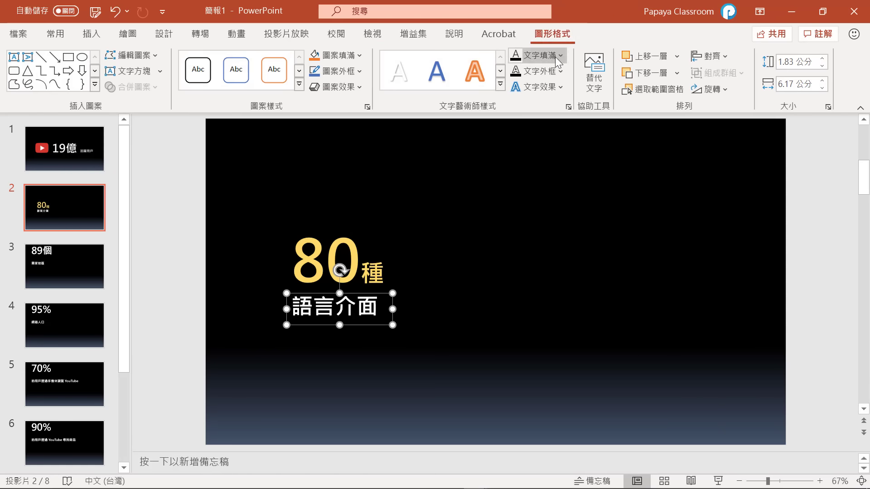
click(536, 89)
mouse_move(556, 146)
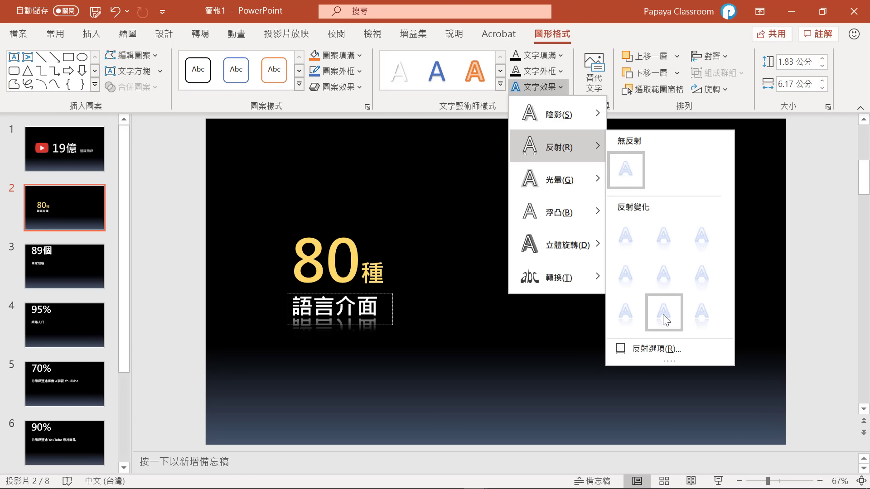
click(652, 349)
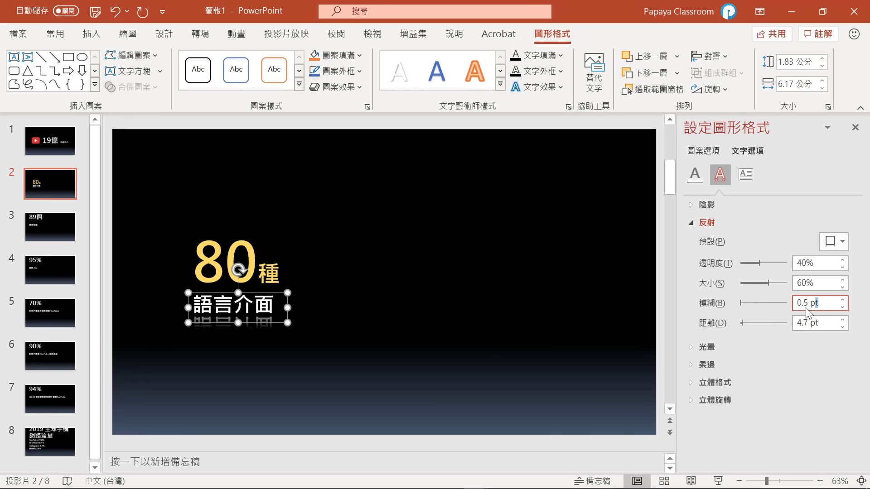
drag(833, 305, 789, 311)
text(10)
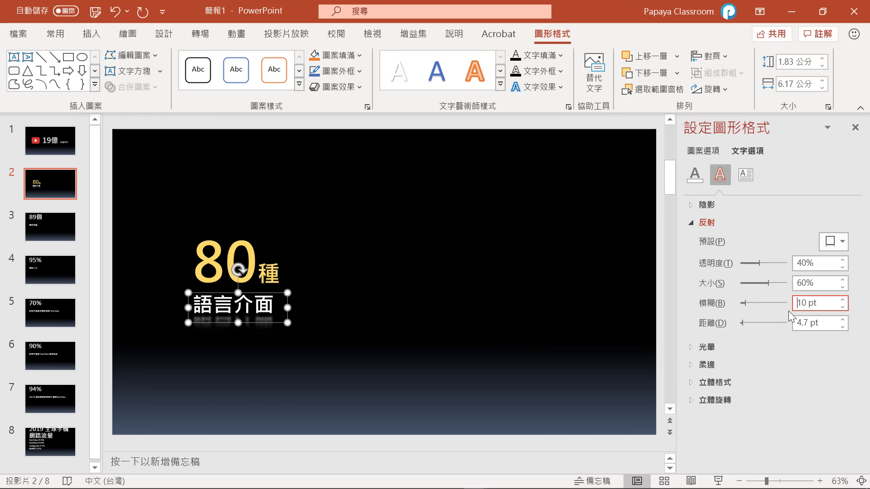
key(Escape)
click(855, 127)
drag(265, 212, 407, 359)
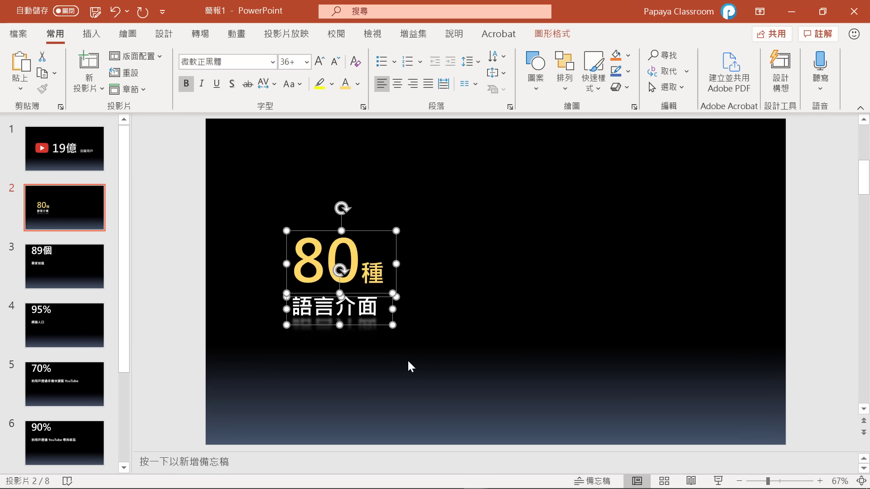
drag(397, 301, 560, 299)
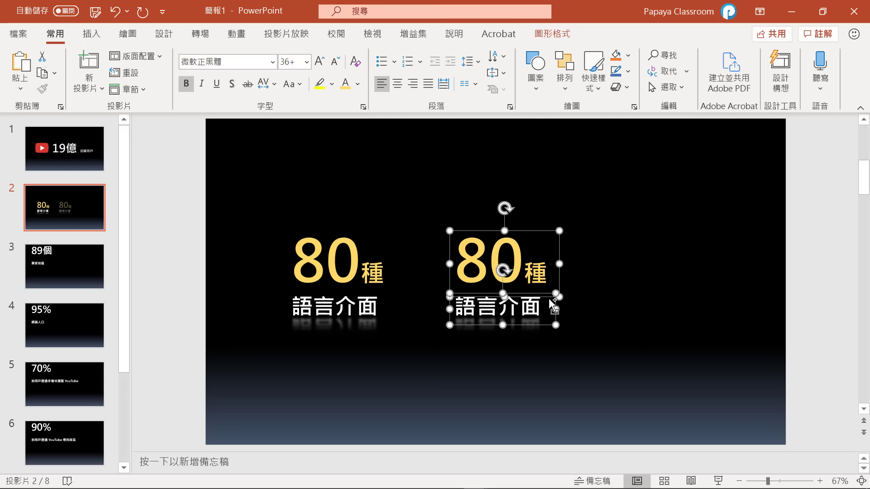
Retype the copied pair as 89個 over 國家 / 地區.
click(522, 269)
key(BackSpace)
text(9)
key(Delete)
text(p)
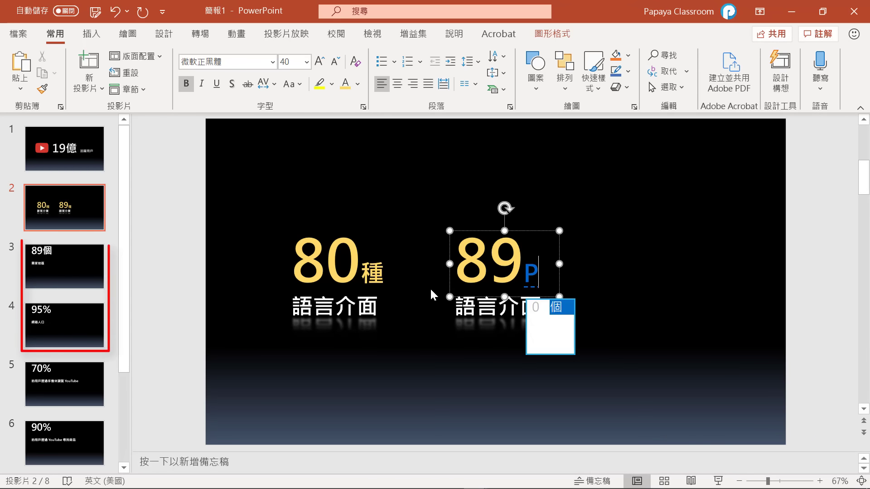
key(Return)
triple_click(485, 307)
text(國家 /)
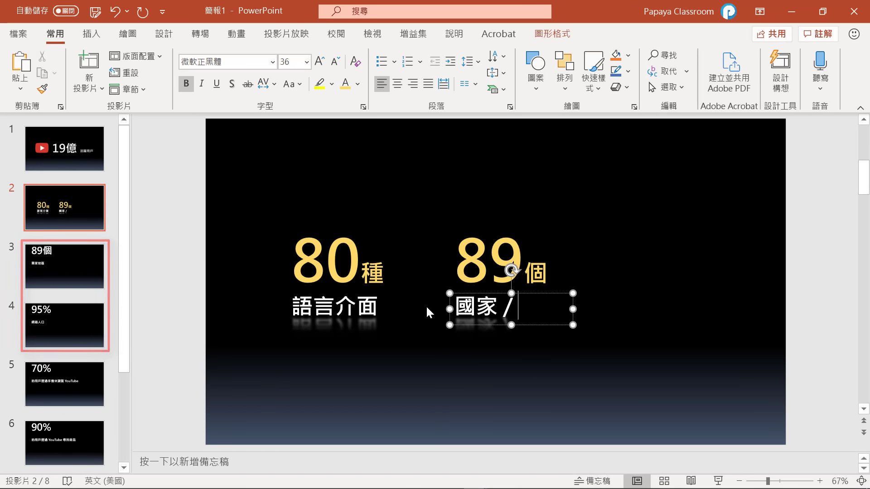
text( 地區)
Duplicate the pair further right and retype it as 95% over 網路人口.
drag(541, 317, 705, 319)
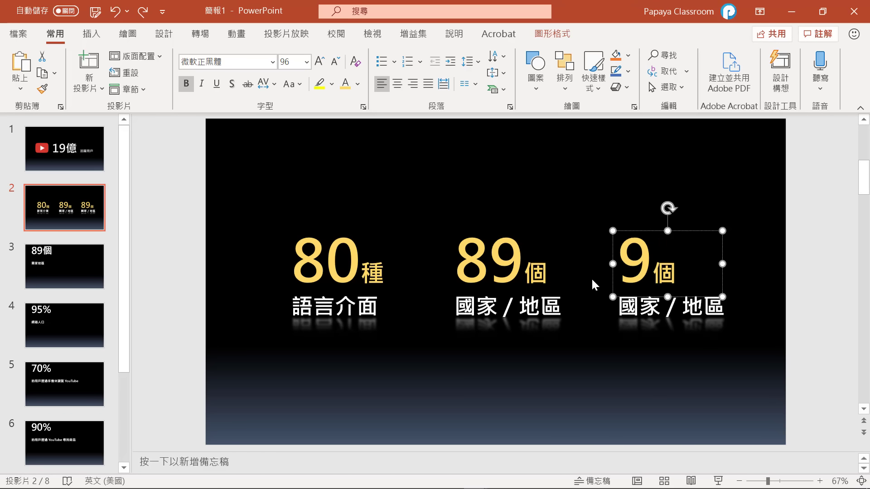
key(BackSpace)
text(5%)
triple_click(670, 307)
text(網路人口)
click(750, 278)
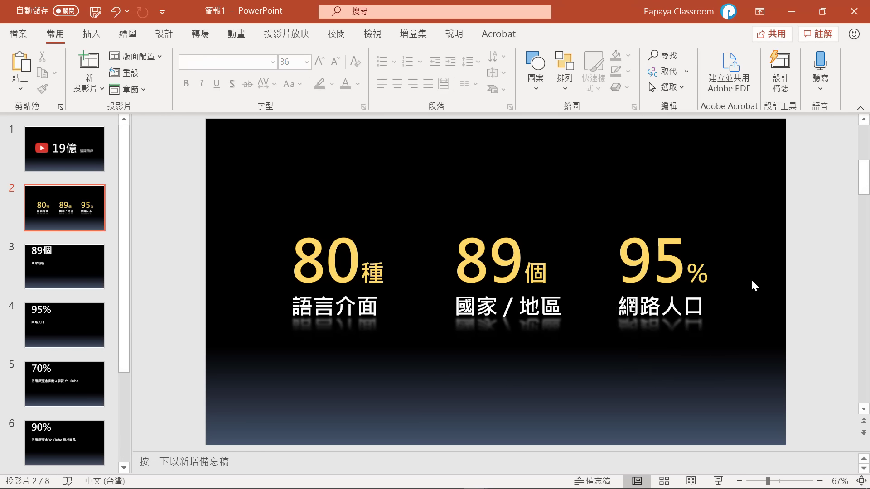
Delete the now-redundant 89個 and 95% slides.
click(91, 271)
click(88, 319)
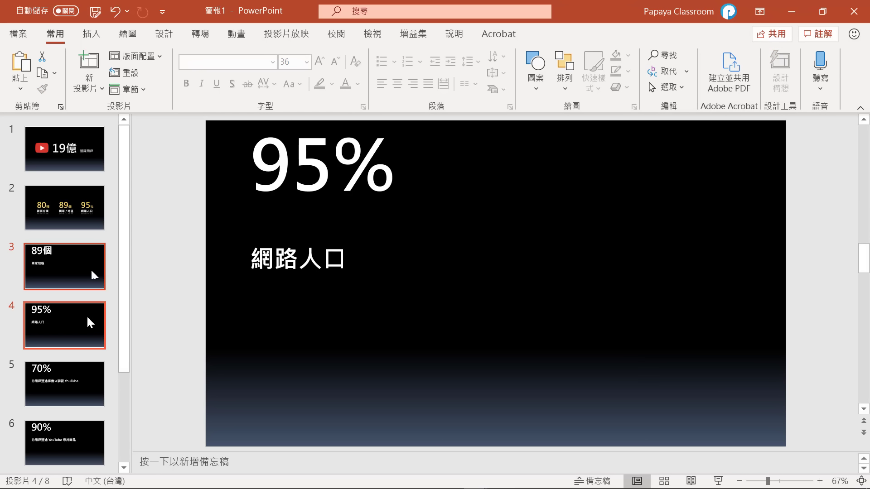
key(Delete)
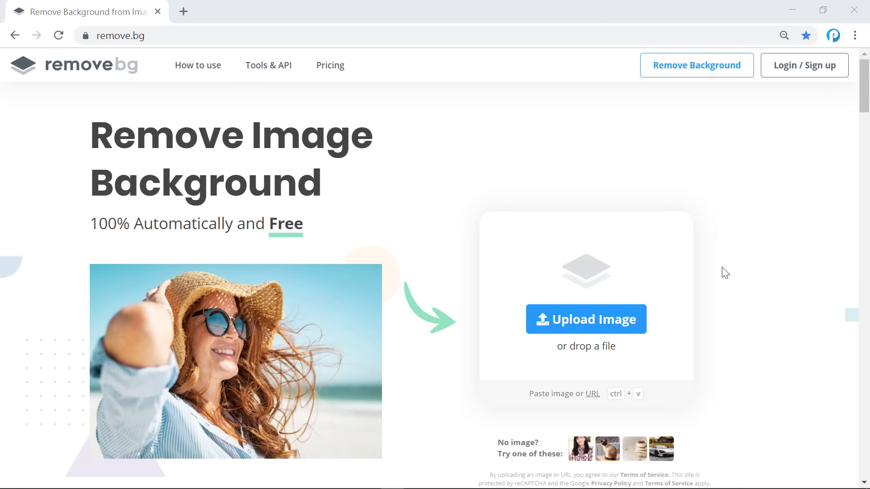
Upload the Camera photo to remove.bg and download the background-free result.
drag(709, 175, 452, 287)
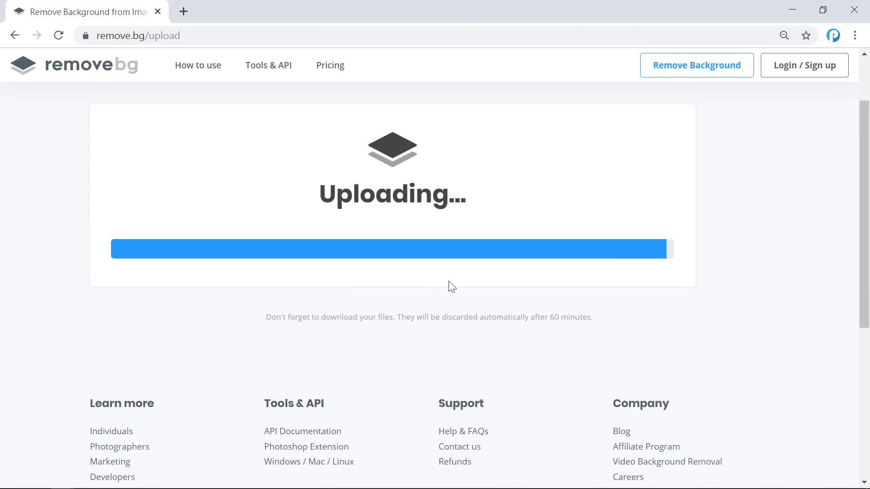
click(561, 355)
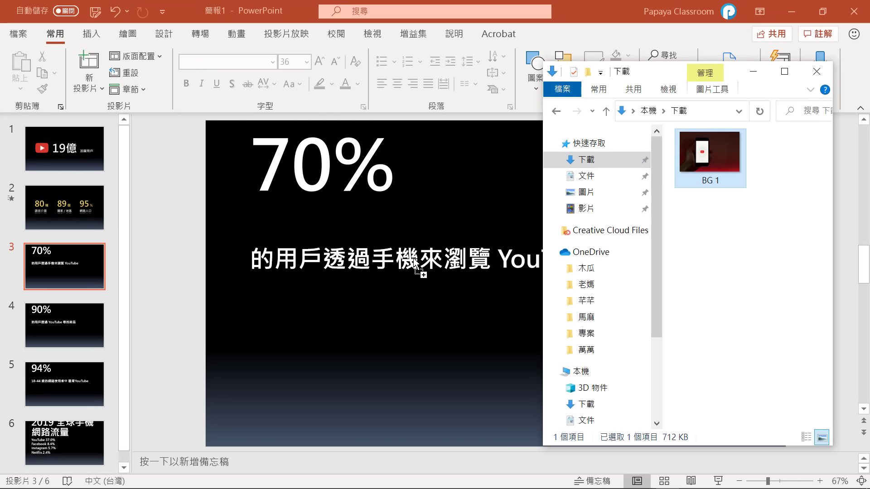
Place the BG 1 photo on the 70% slide, keeping its original proportions.
drag(692, 180, 365, 260)
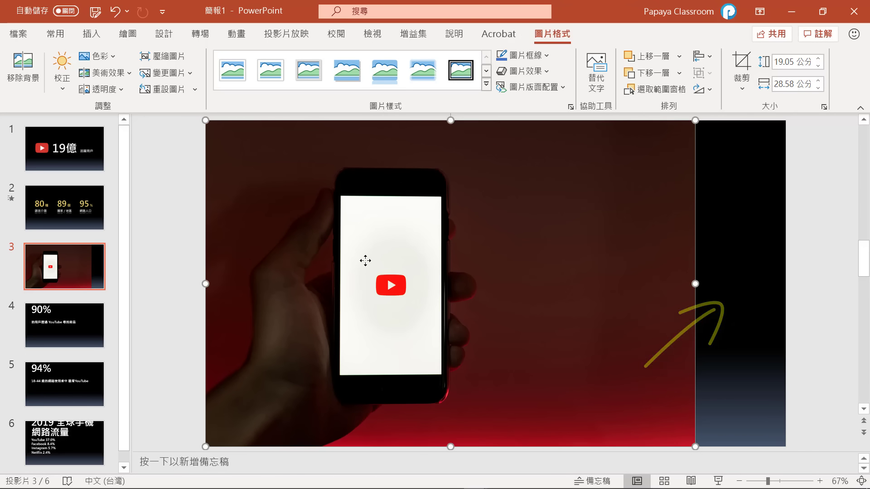
drag(694, 285, 786, 285)
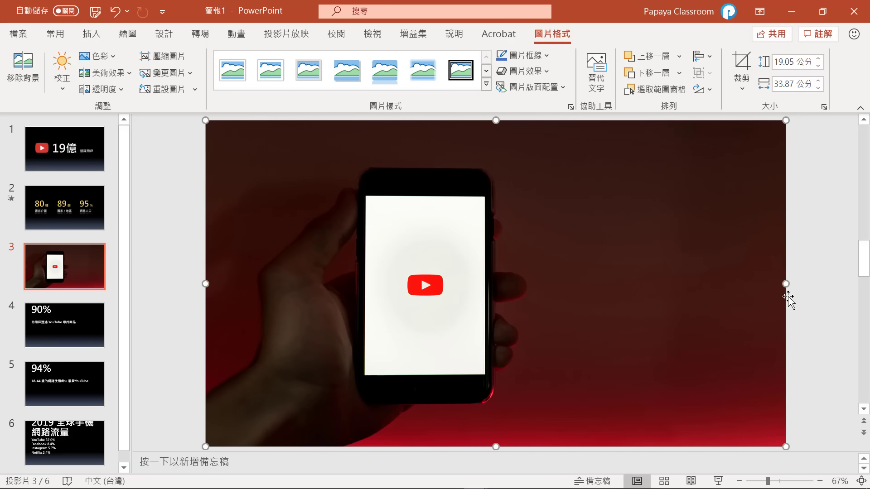
key(ctrl+z)
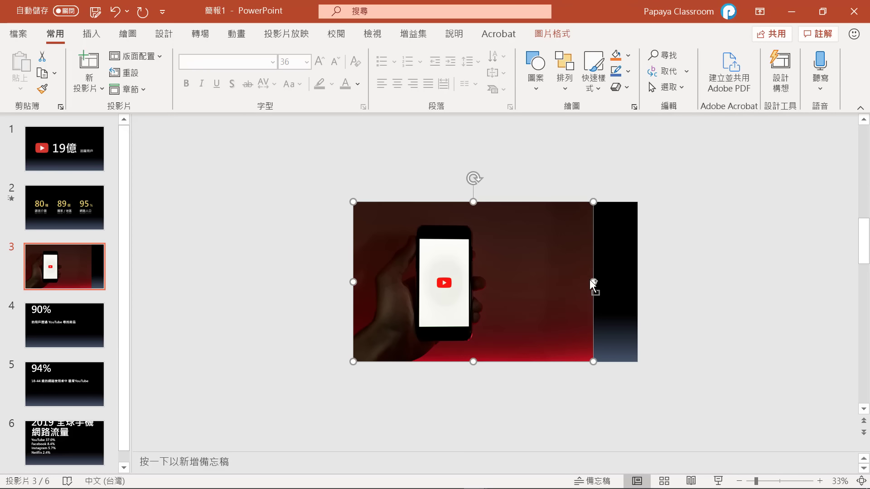
Add a horizontally flipped copy beside it, cropped to the slide's right edge.
drag(593, 281, 829, 285)
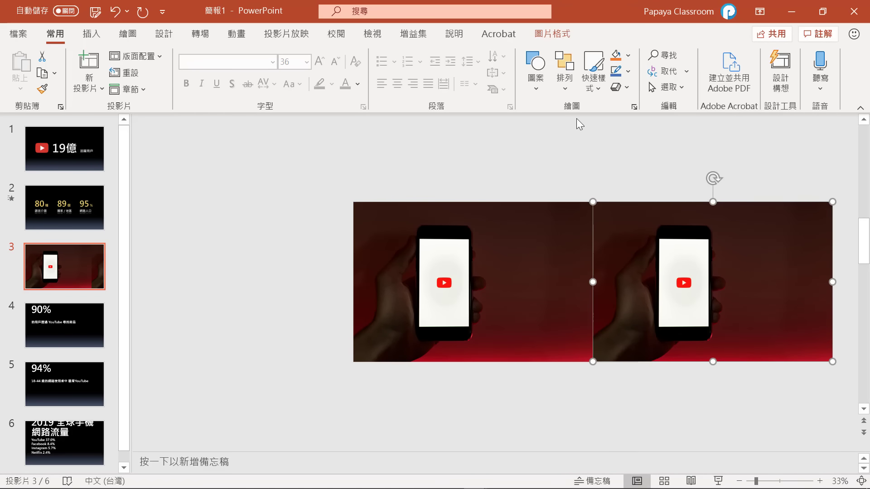
click(564, 90)
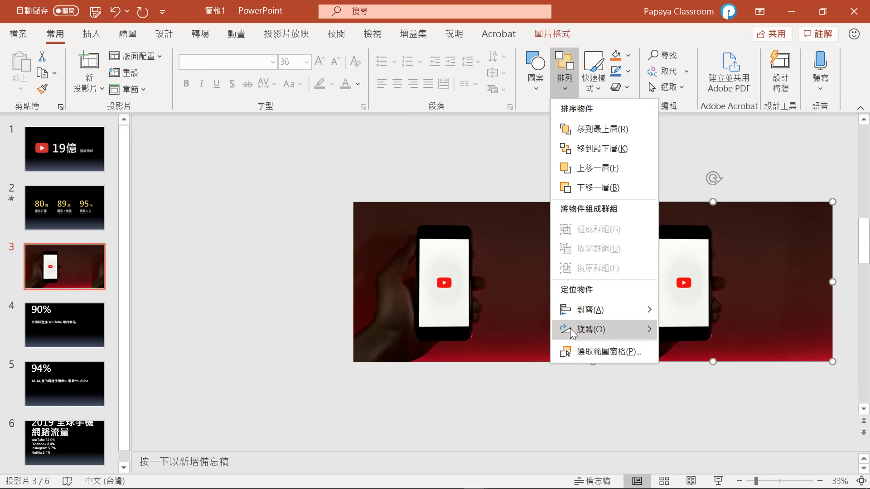
mouse_move(590, 329)
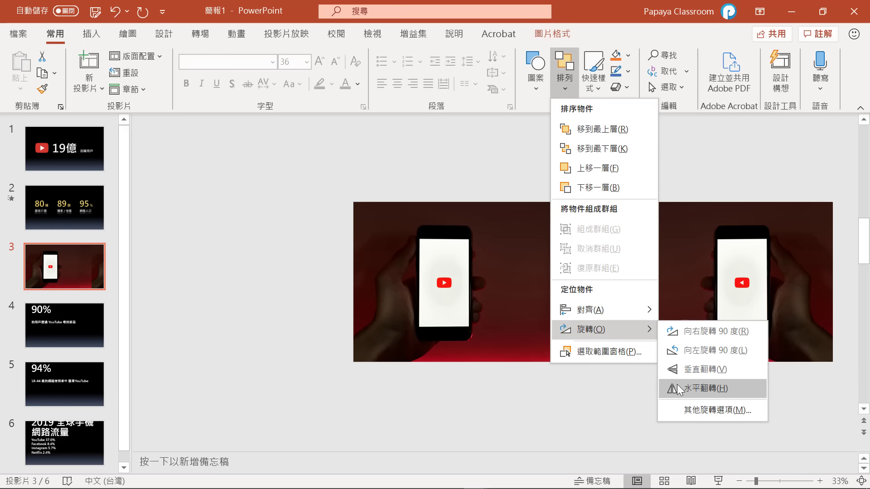
click(678, 388)
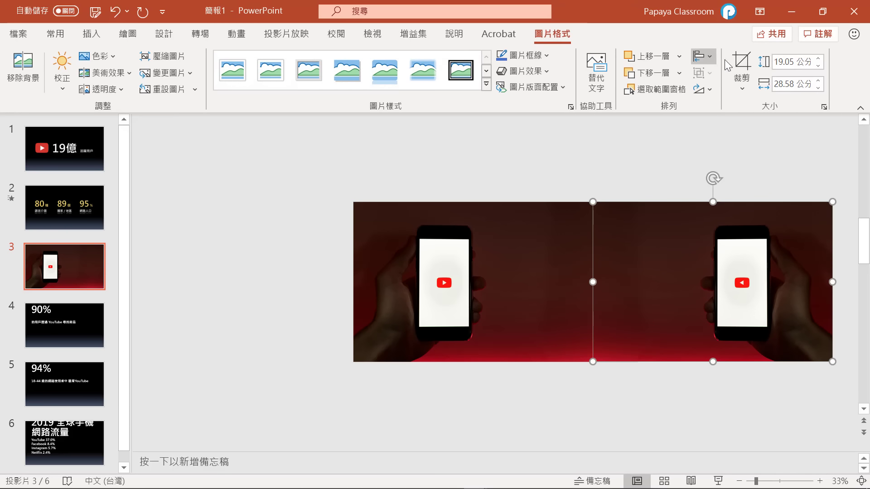
click(739, 65)
drag(832, 281, 634, 262)
click(795, 165)
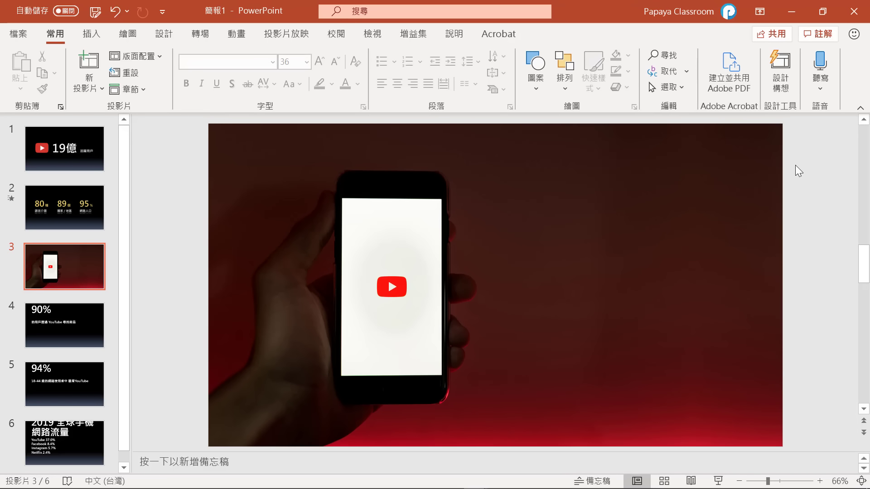
Send both phone photos behind the slide text.
click(774, 159)
shift+click(667, 158)
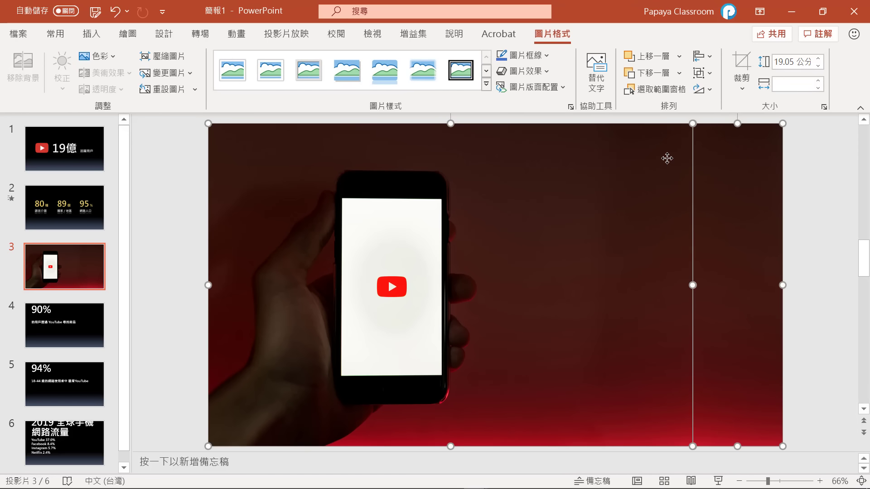
right_click(667, 159)
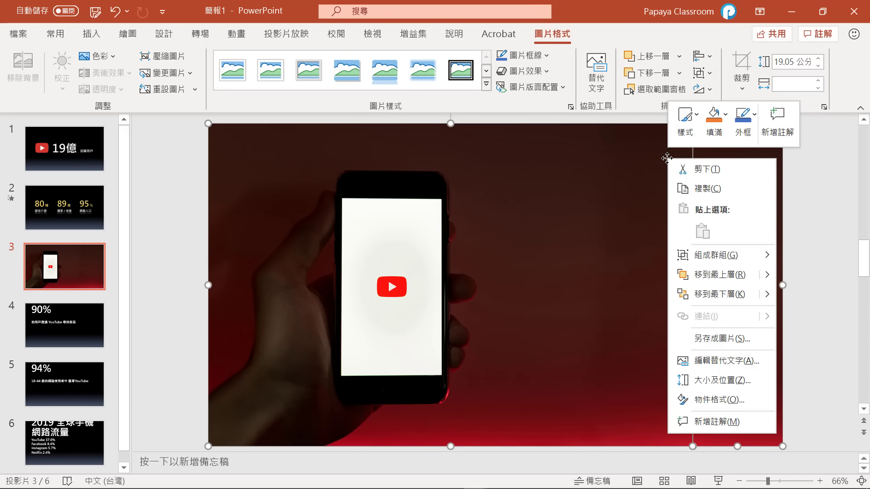
click(685, 295)
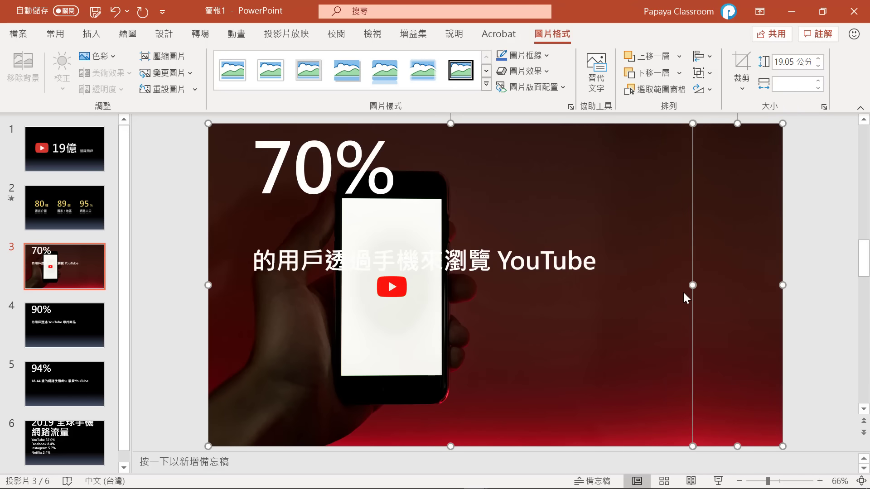
Narrow the caption and place it under the 70% figure right of the phone, then show slide 4.
click(742, 334)
mouse_move(743, 334)
mouse_down()
mouse_move(460, 323)
mouse_move(725, 331)
mouse_up()
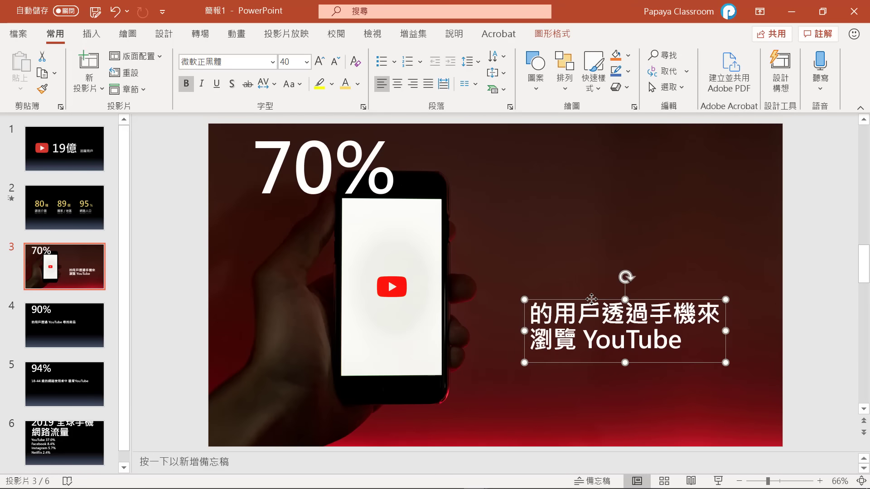
drag(287, 138, 562, 235)
shift+click(625, 327)
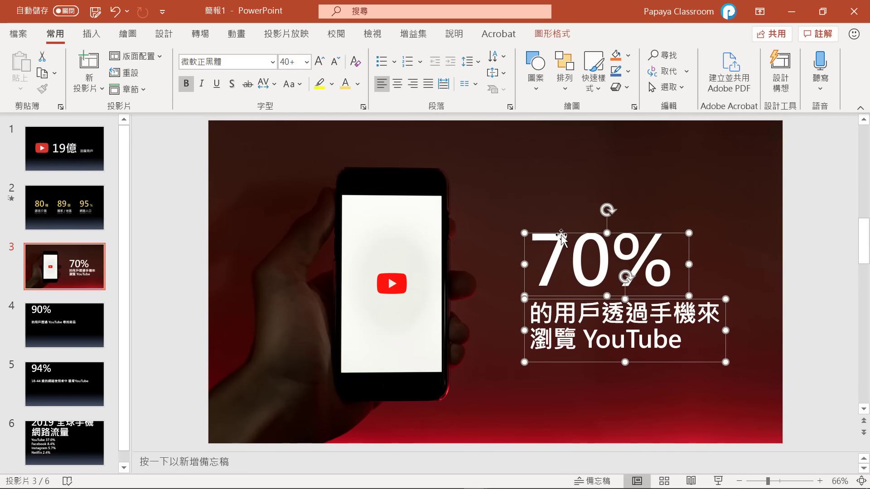
key(Escape)
click(76, 309)
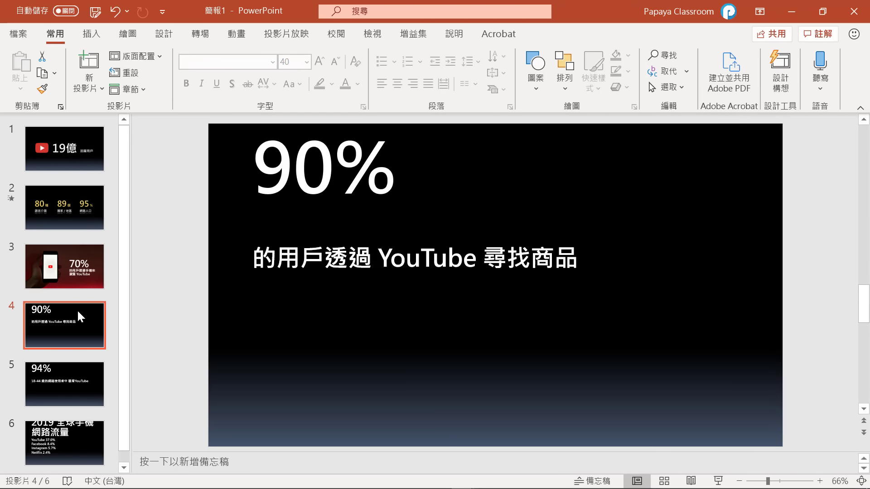
Add the gift-box photo to the 90% slide and send it behind the text.
key(alt+Tab)
mouse_move(708, 171)
mouse_down()
mouse_move(459, 315)
mouse_move(454, 308)
mouse_up()
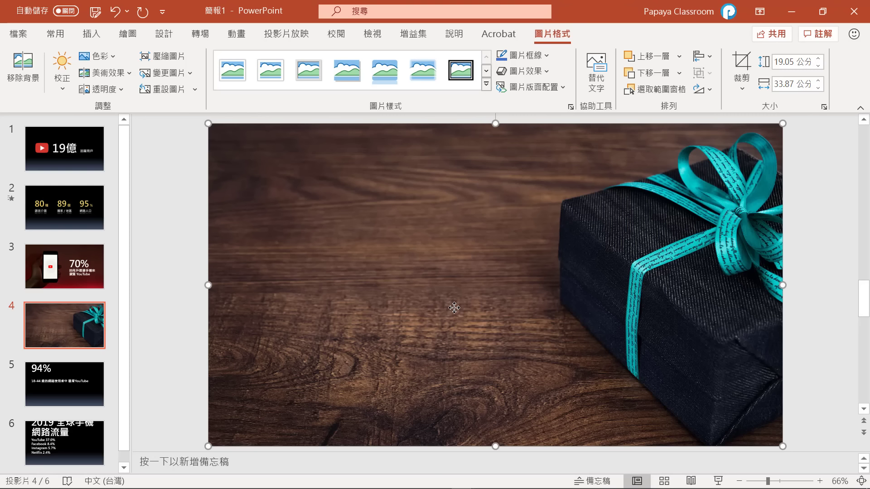
right_click(454, 308)
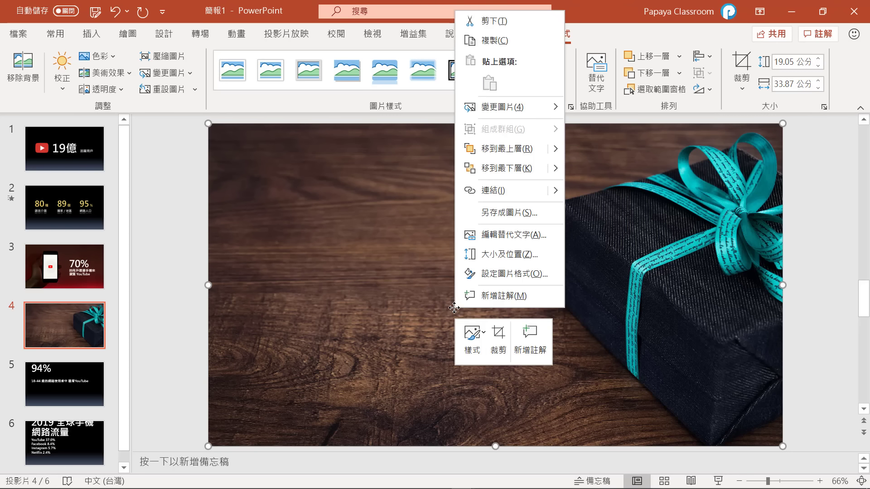
click(498, 170)
Narrow the 90% caption to two lines and move it lower on the slide.
click(597, 293)
drag(597, 292, 465, 299)
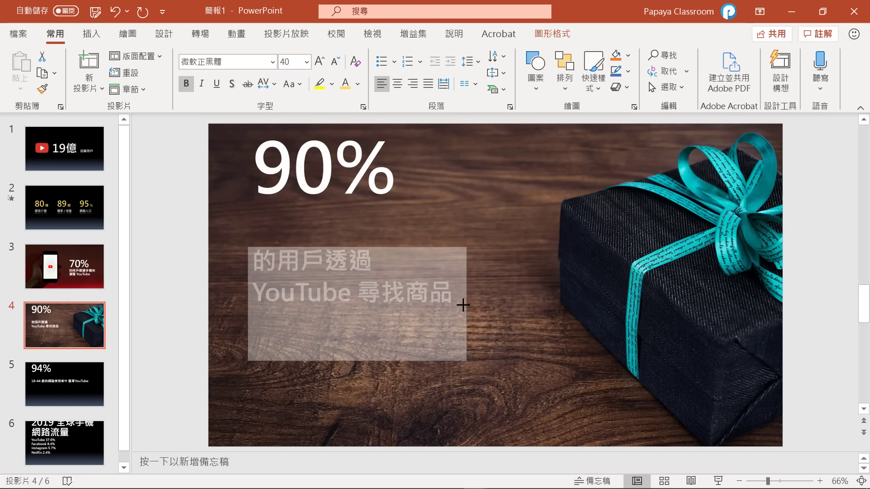
drag(378, 253, 378, 311)
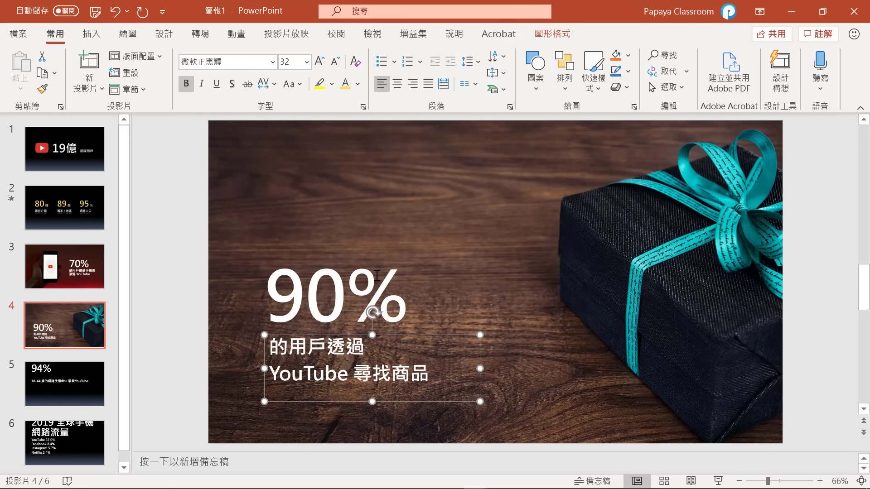
shift+click(376, 275)
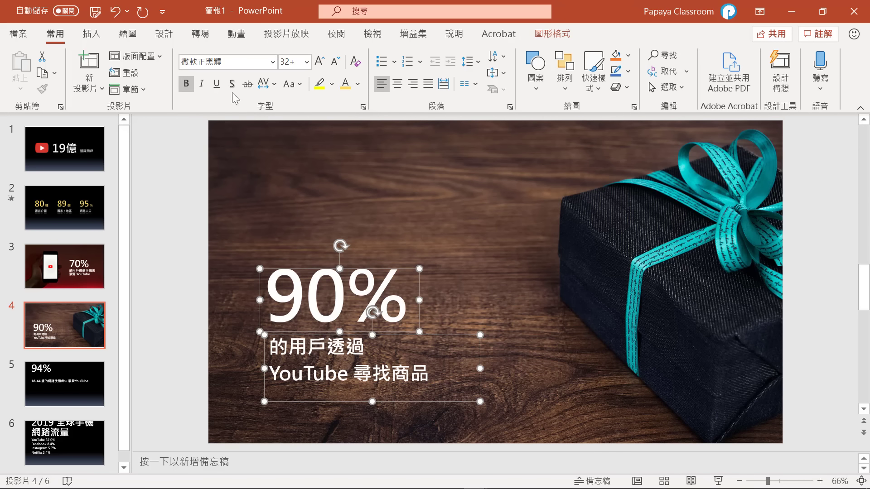
click(175, 126)
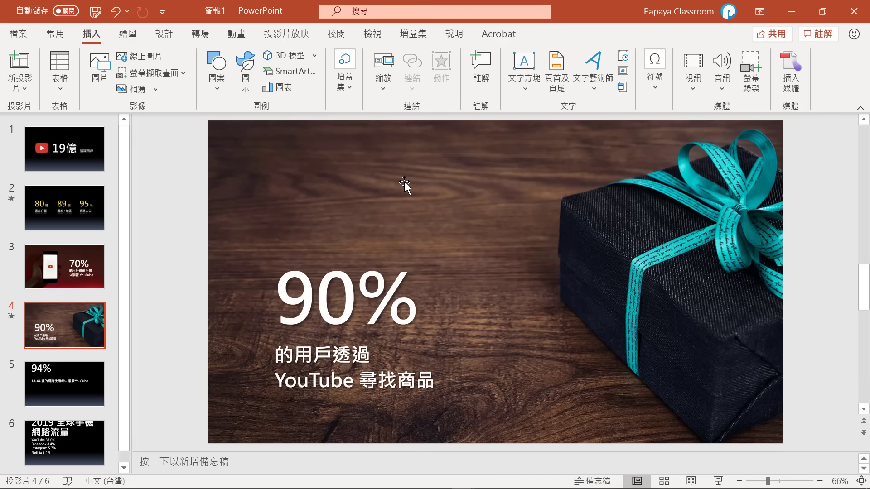
Browse the chart and shape lists without inserting anything, then open the 94% slide.
click(284, 90)
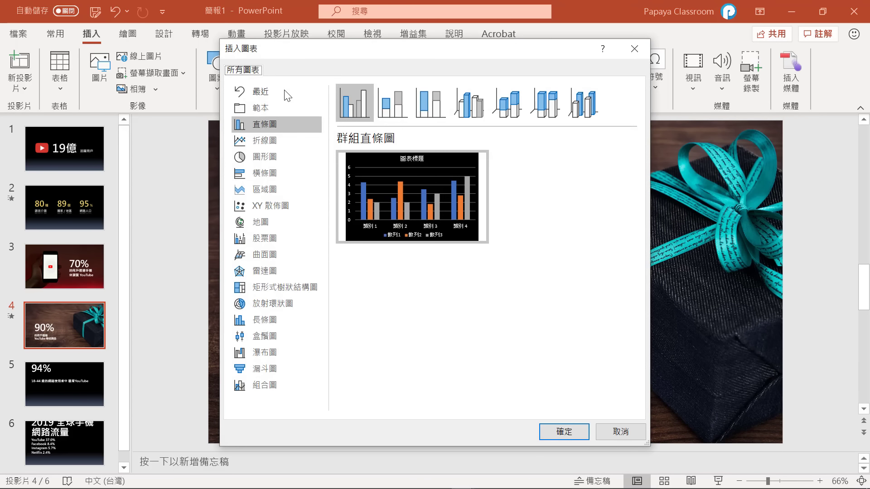
click(613, 436)
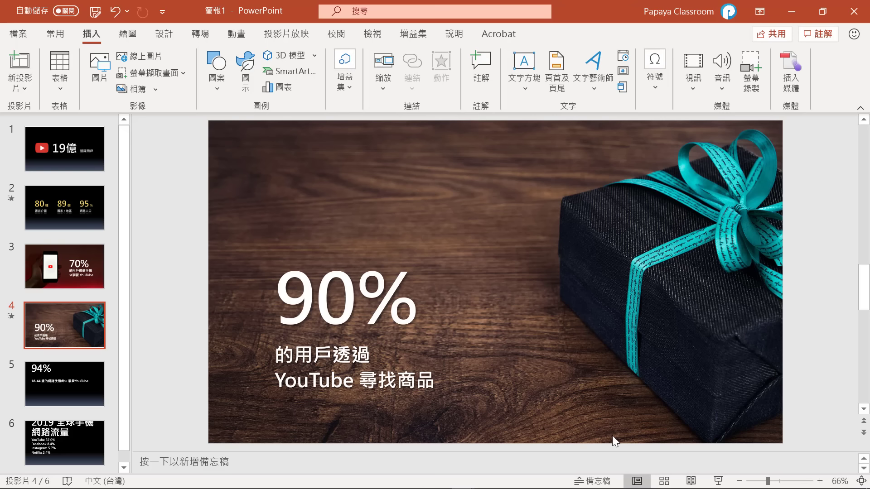
click(218, 91)
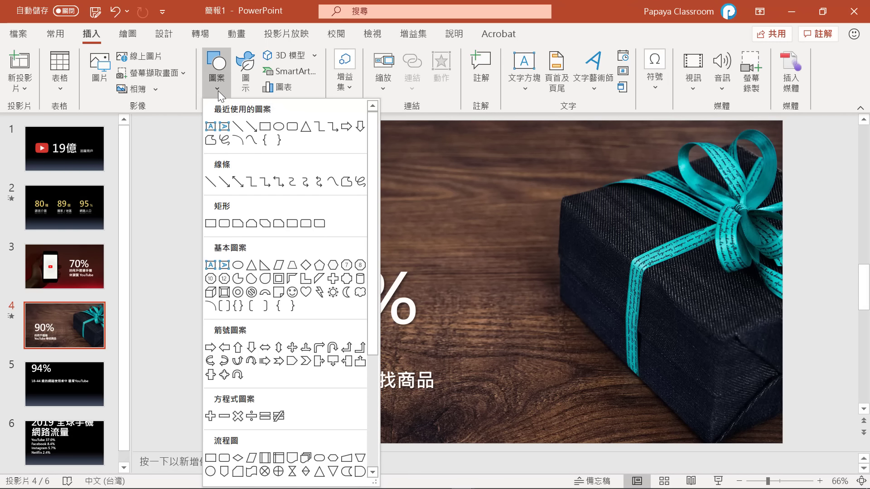
click(219, 91)
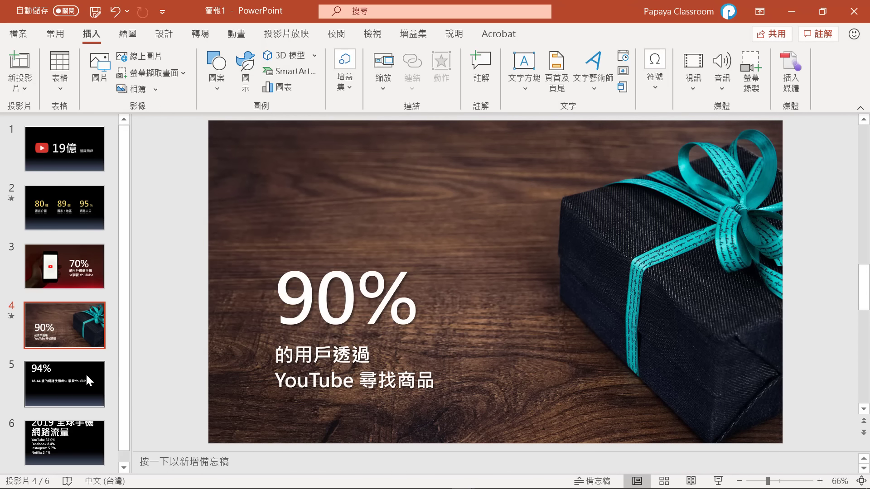
click(76, 377)
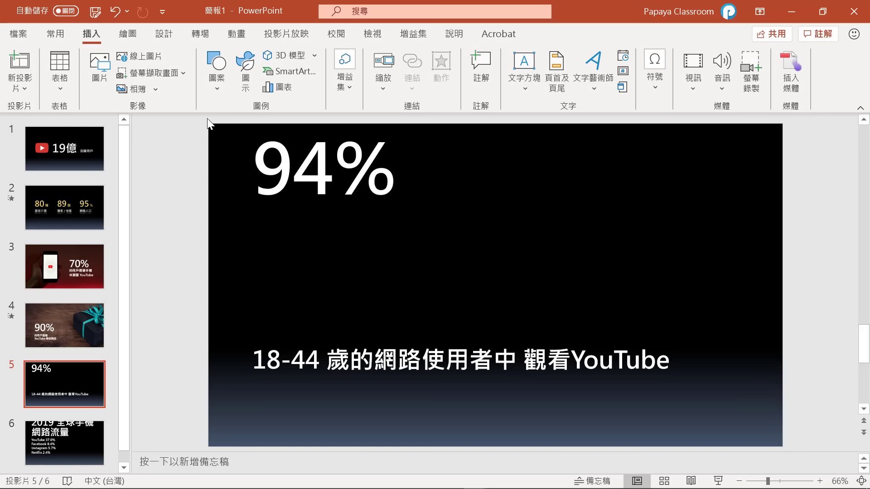
Draw a centred white pie shape with only a thin gap near the top.
click(214, 88)
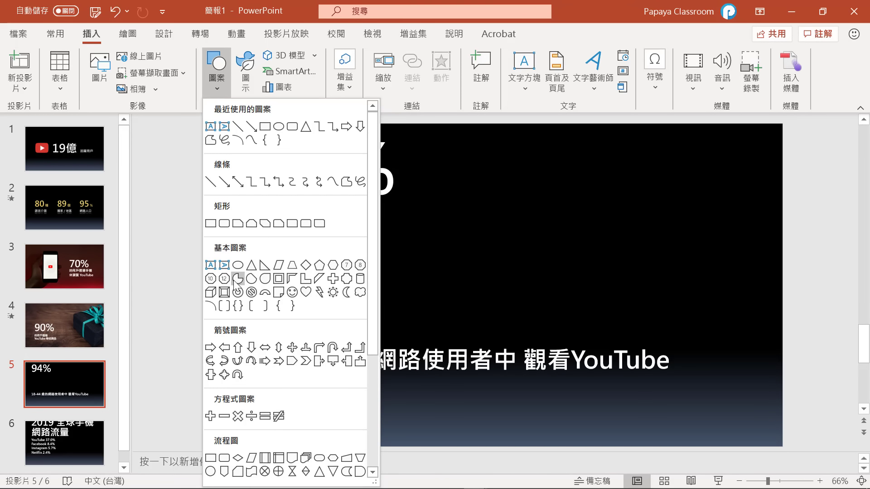
click(237, 280)
drag(431, 218, 587, 375)
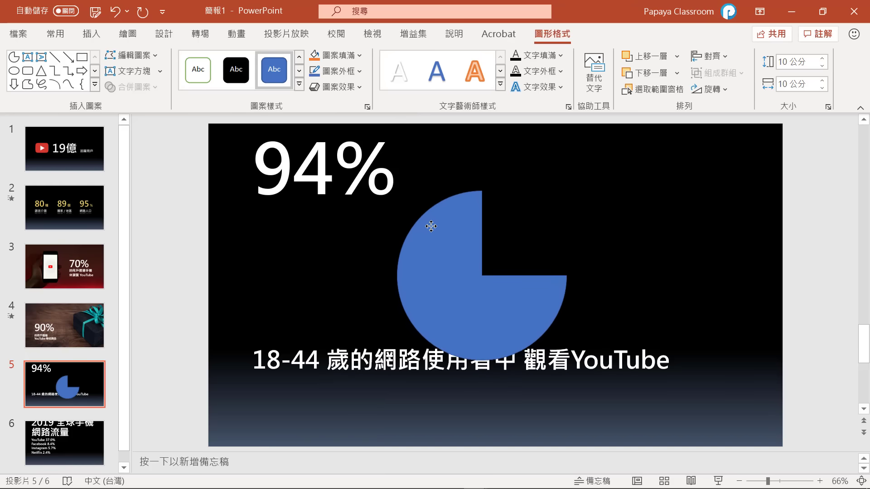
drag(430, 227, 438, 226)
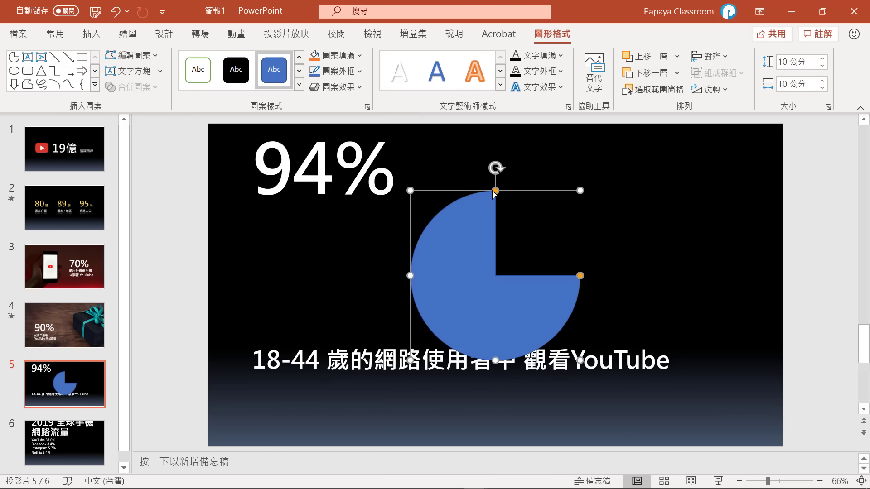
mouse_move(496, 190)
mouse_down()
mouse_move(454, 202)
mouse_move(495, 195)
mouse_up()
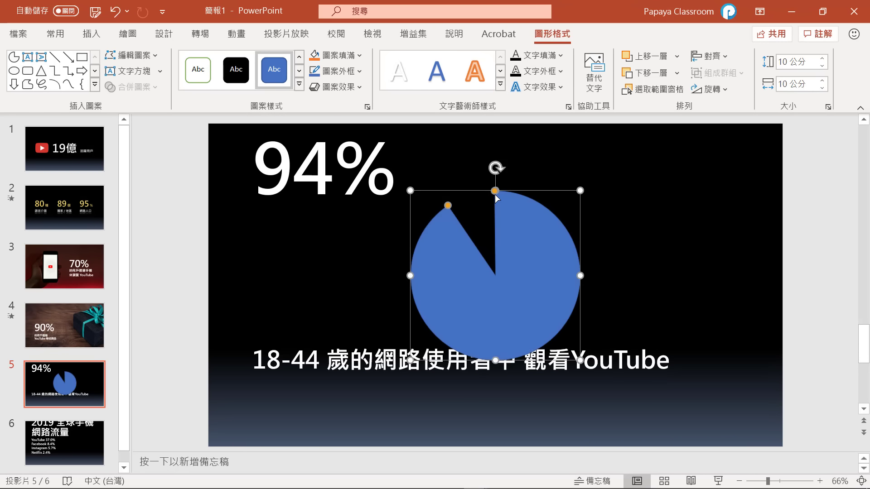
click(342, 58)
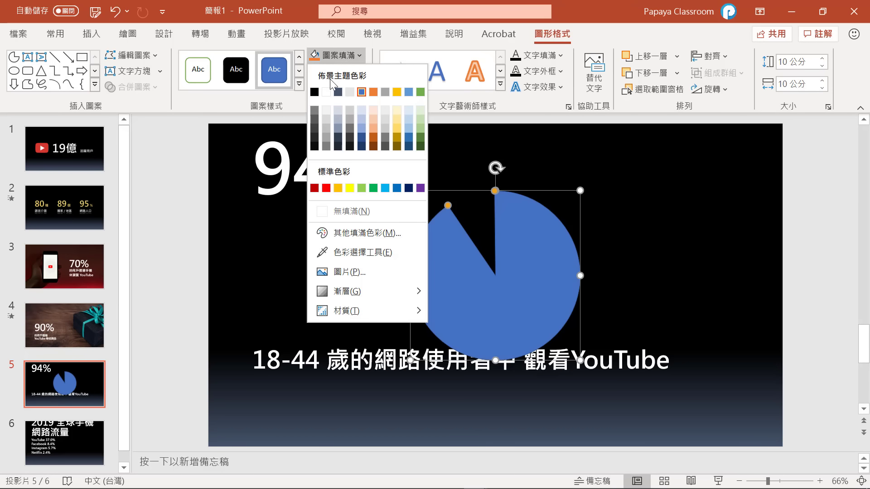
click(326, 93)
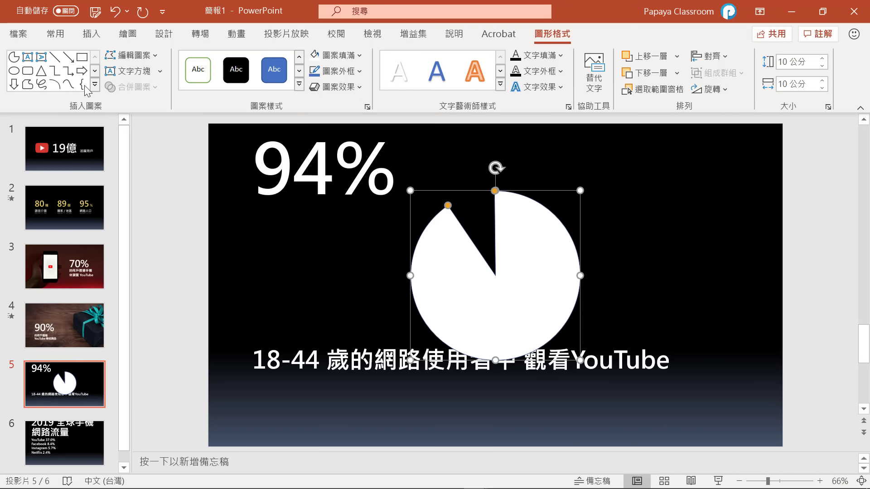
Overlay a centred black circle with no outline to turn the pie into a ring.
click(14, 71)
mouse_move(416, 195)
mouse_down()
mouse_move(496, 292)
mouse_move(569, 348)
mouse_up()
click(339, 55)
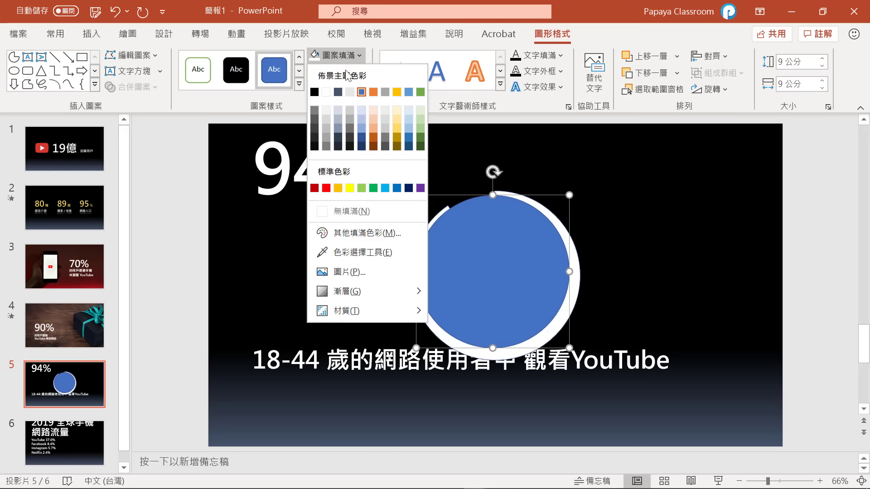
click(314, 92)
click(330, 73)
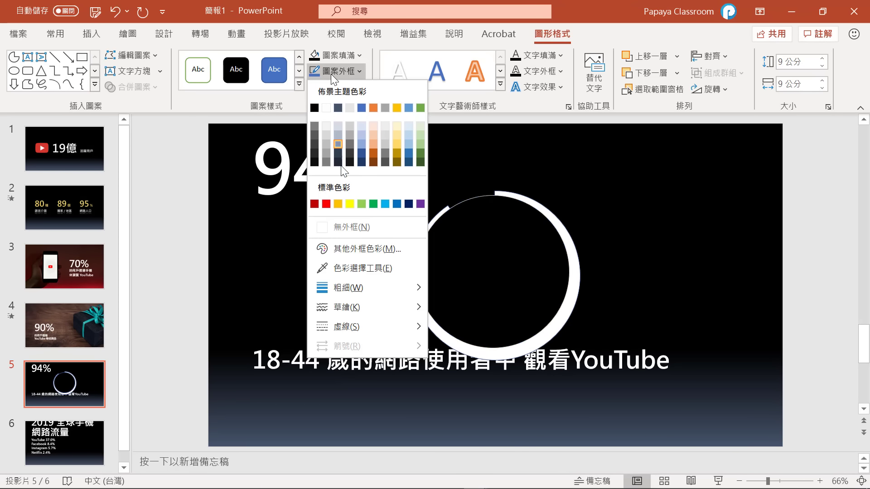
click(344, 227)
drag(450, 262, 461, 250)
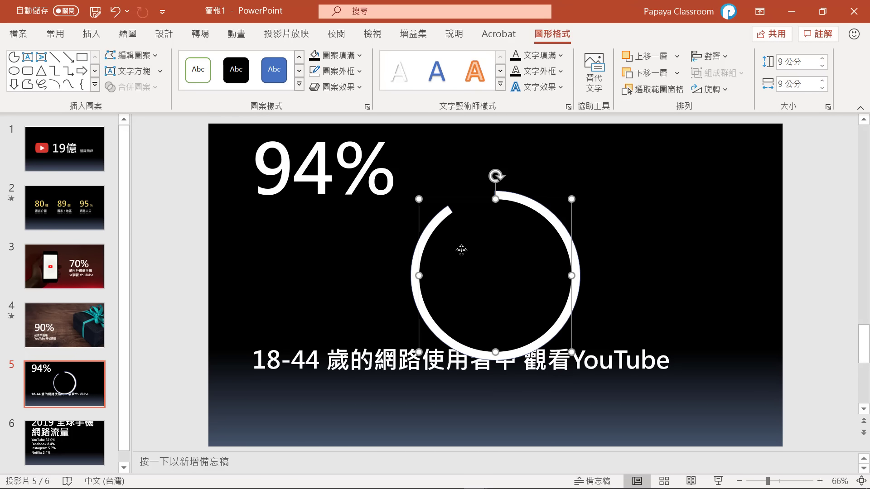
click(332, 205)
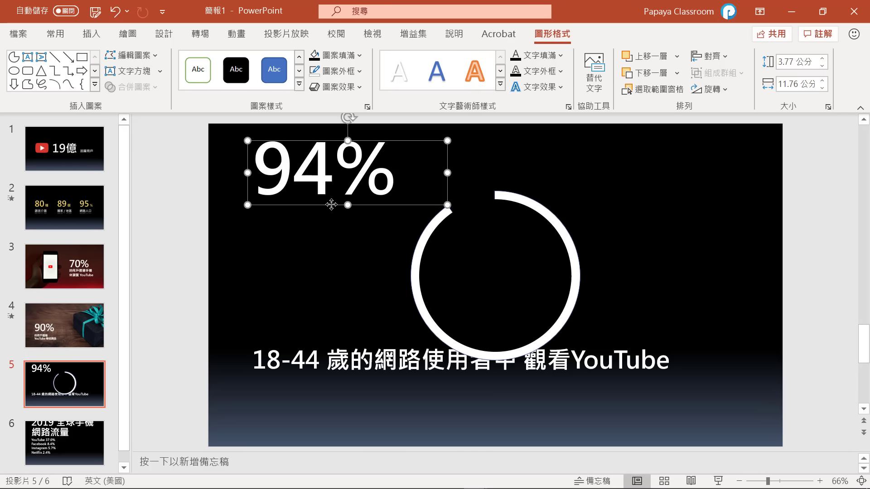
Bring the 94% text in front, centre it in the ring, and make it gold.
right_click(331, 204)
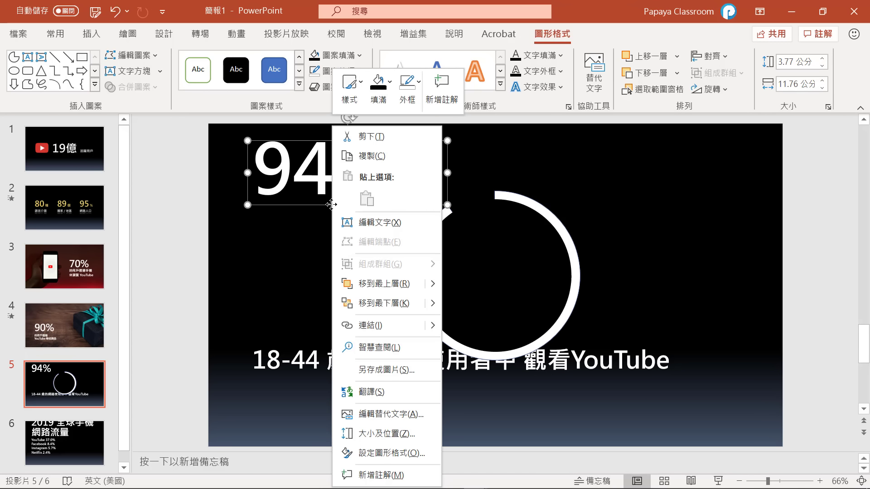
click(359, 284)
drag(331, 206, 487, 306)
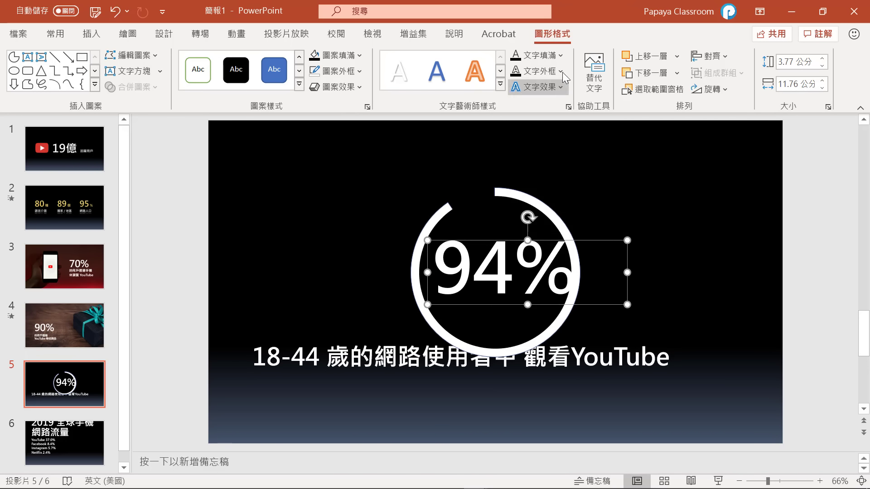
click(558, 56)
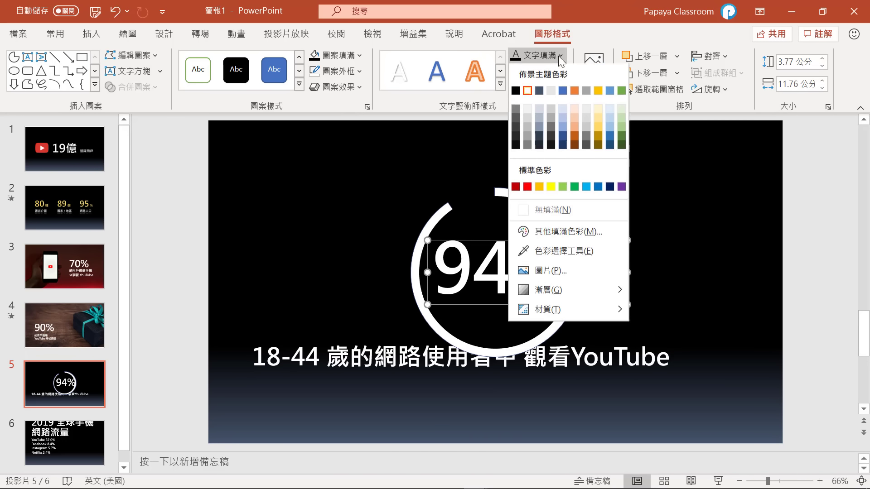
click(597, 129)
drag(626, 272, 580, 272)
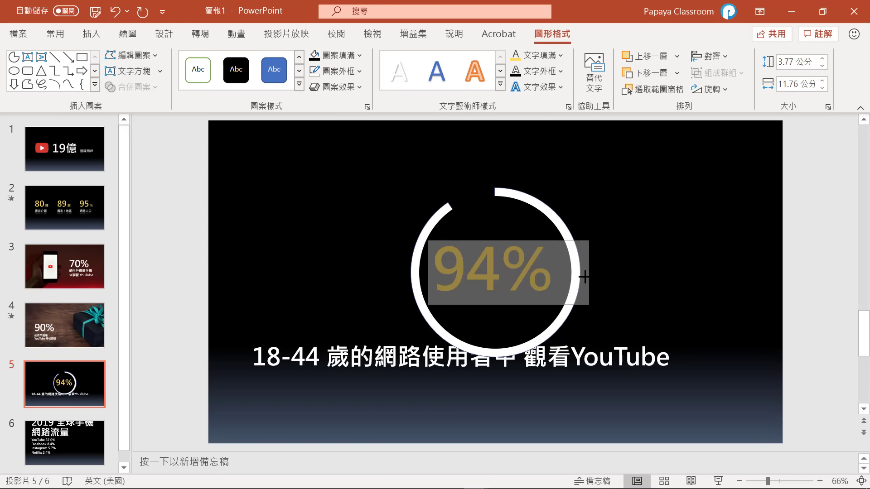
Move 觀看YouTube out of the caption into its own text box right of the ring.
click(493, 358)
key(Delete)
key(Delete)
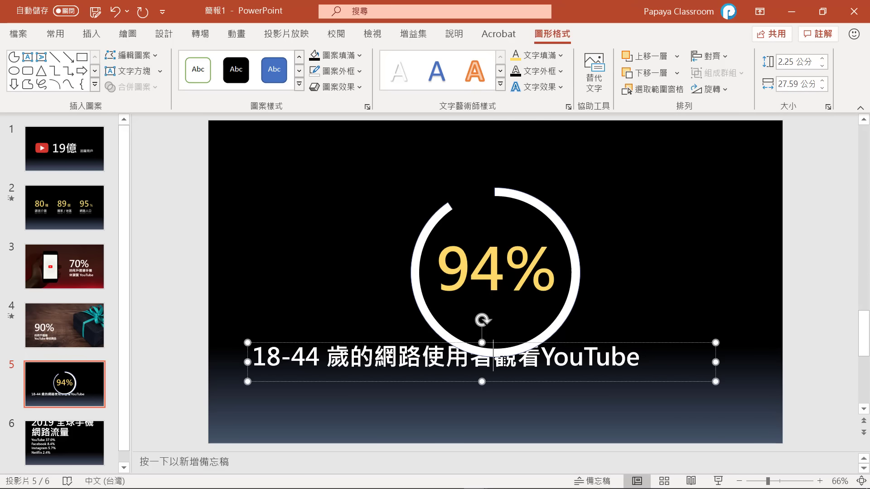
drag(493, 358, 643, 365)
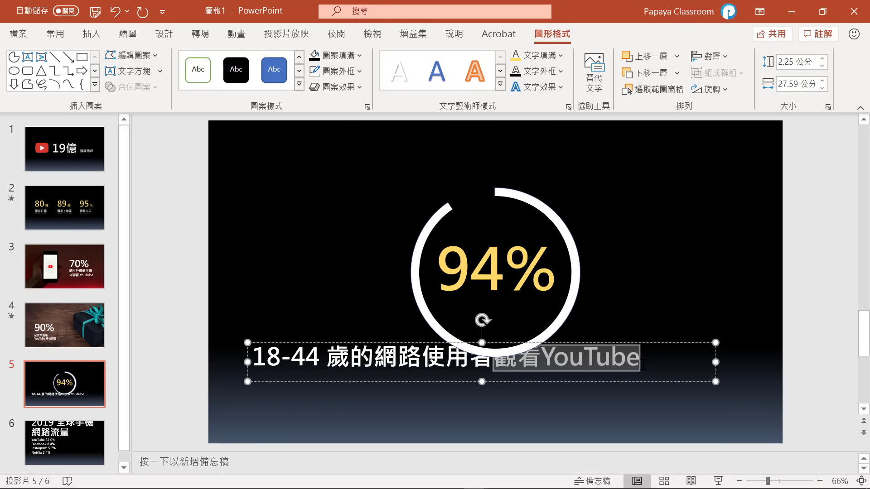
key(Delete)
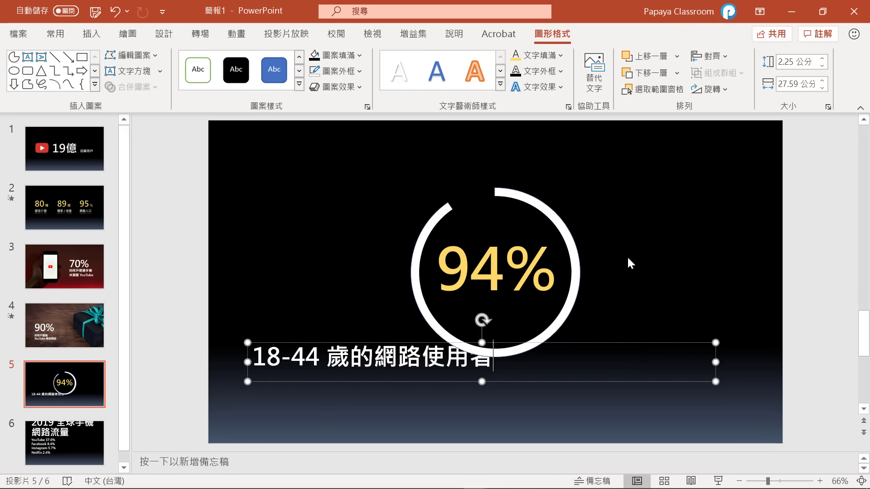
right_click(611, 224)
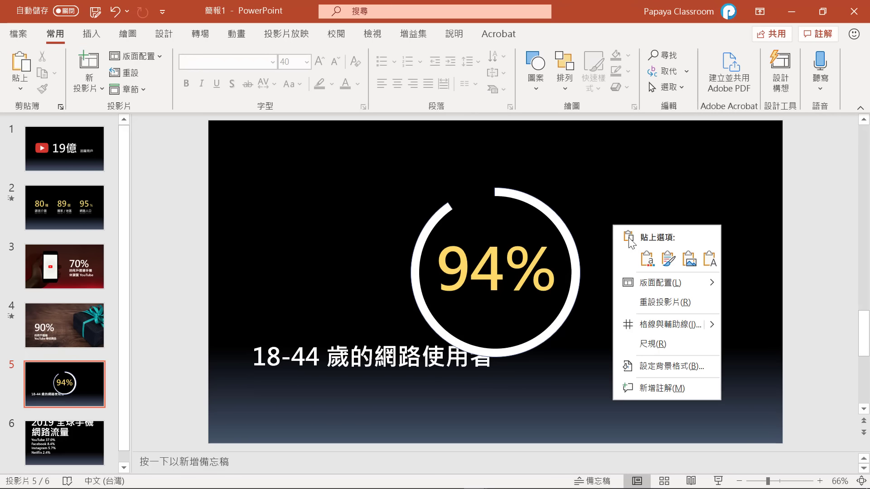
click(668, 261)
drag(560, 269, 734, 260)
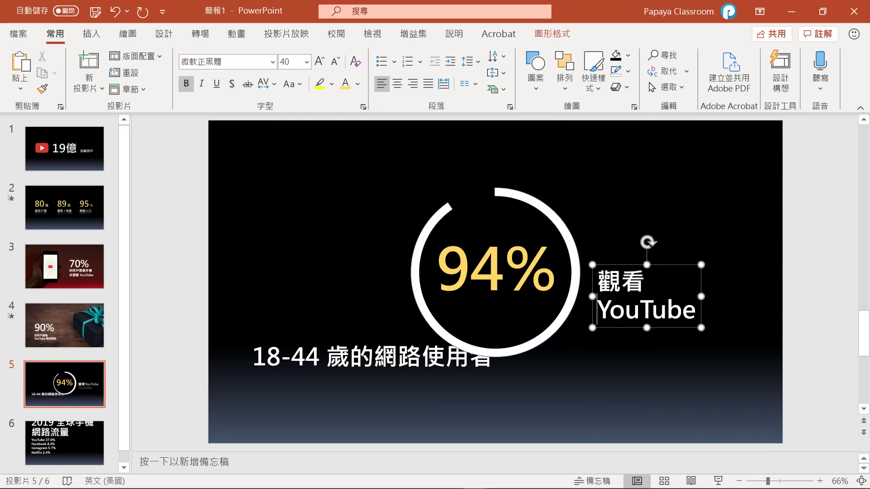
drag(625, 265, 660, 240)
Break the caption after 的 into two lines and move it left of the ring.
click(373, 357)
key(Return)
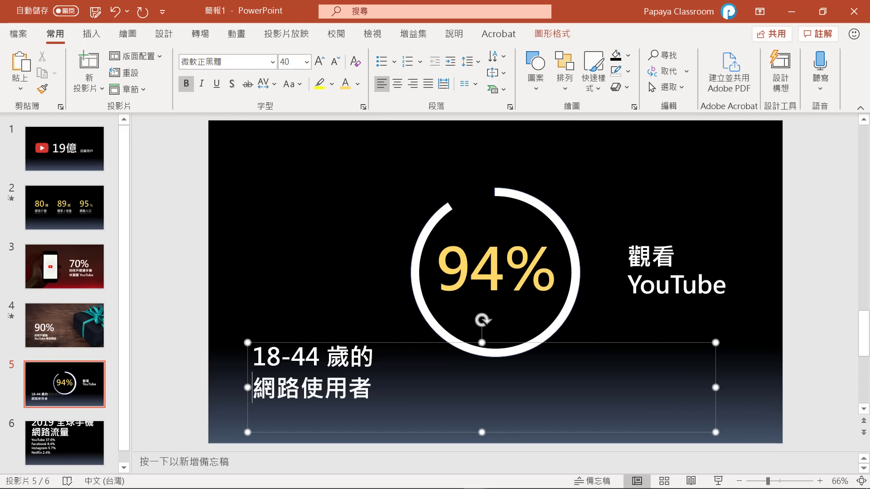
drag(363, 343, 356, 244)
click(560, 211)
click(557, 219)
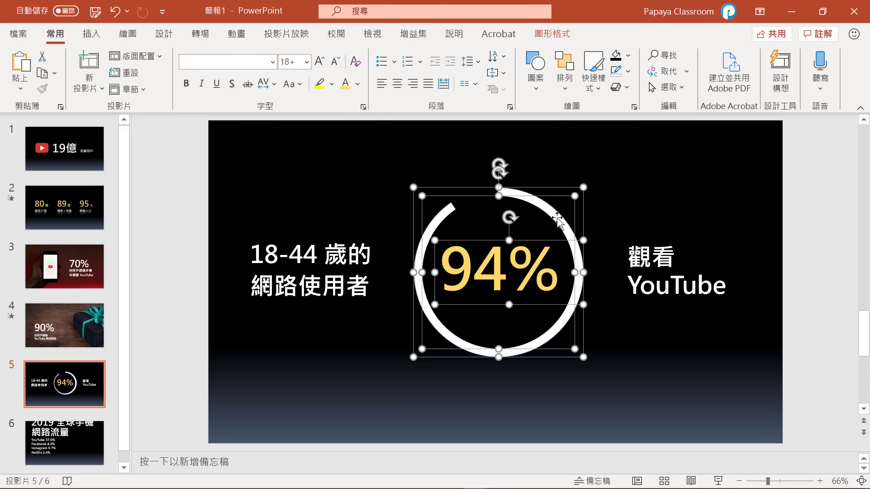
click(589, 221)
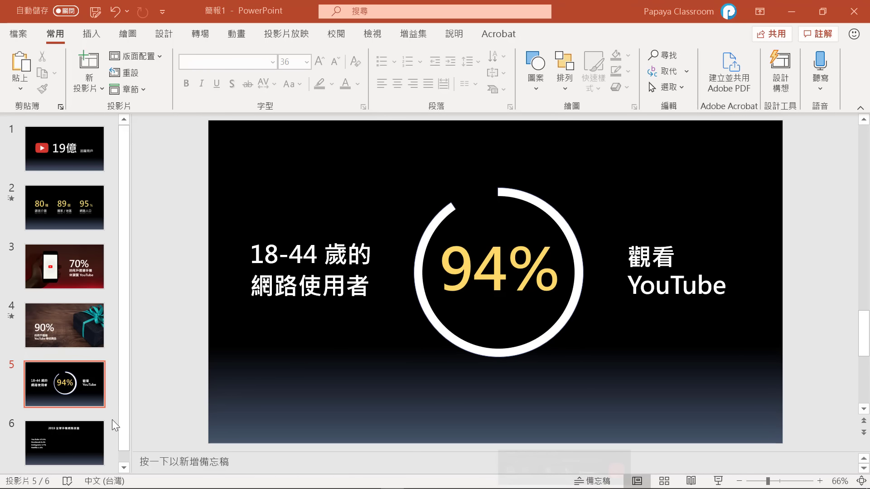
On slide 6, set the traffic list to double line spacing.
click(90, 431)
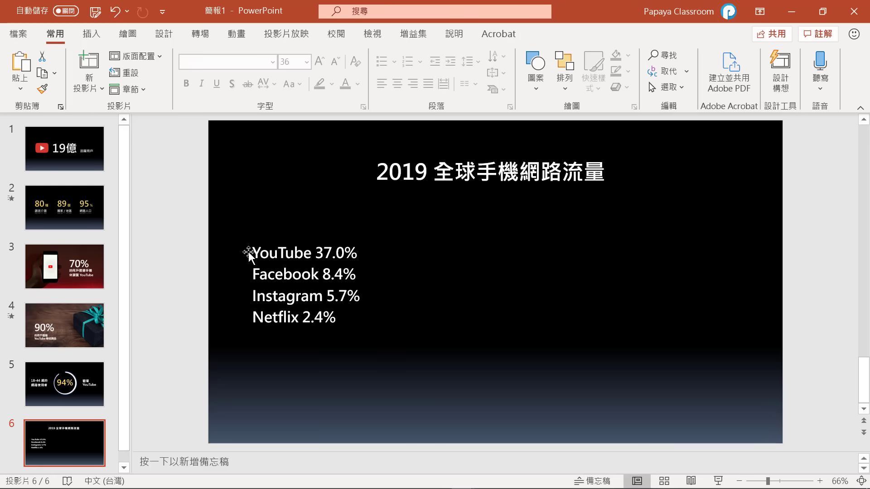
mouse_move(252, 253)
mouse_down()
mouse_move(322, 274)
mouse_move(337, 317)
mouse_up()
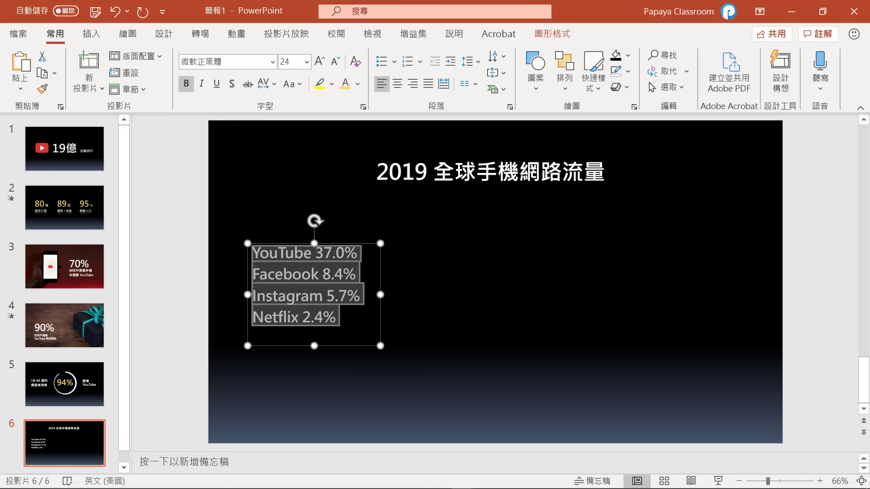
click(469, 61)
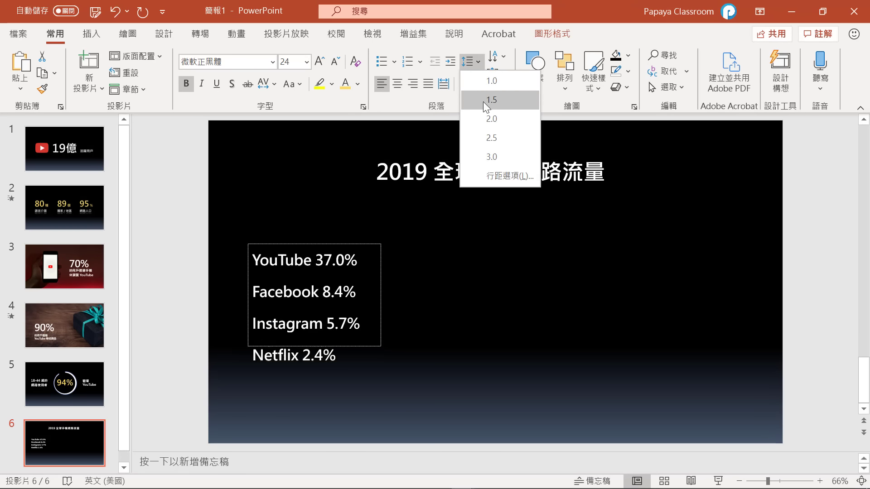
click(469, 119)
Move the 37.0%, 8.4%, 5.7% and 2.4% figures out right and right-align the site names.
drag(315, 265, 344, 266)
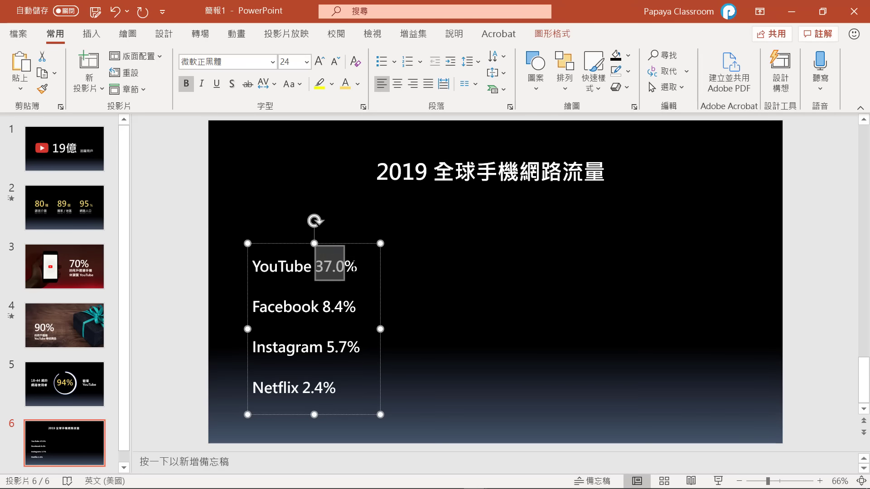
drag(494, 269, 498, 269)
drag(323, 307, 503, 295)
drag(327, 347, 543, 319)
drag(302, 387, 336, 388)
drag(320, 388, 551, 345)
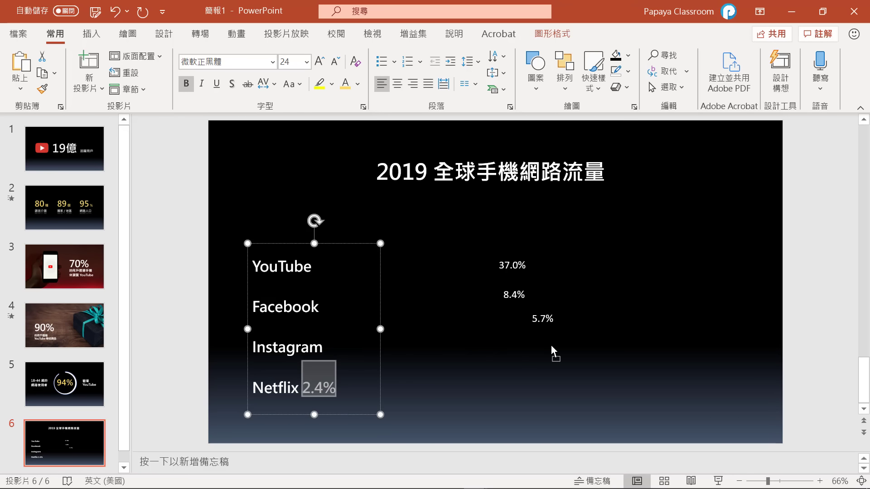
drag(307, 245, 323, 206)
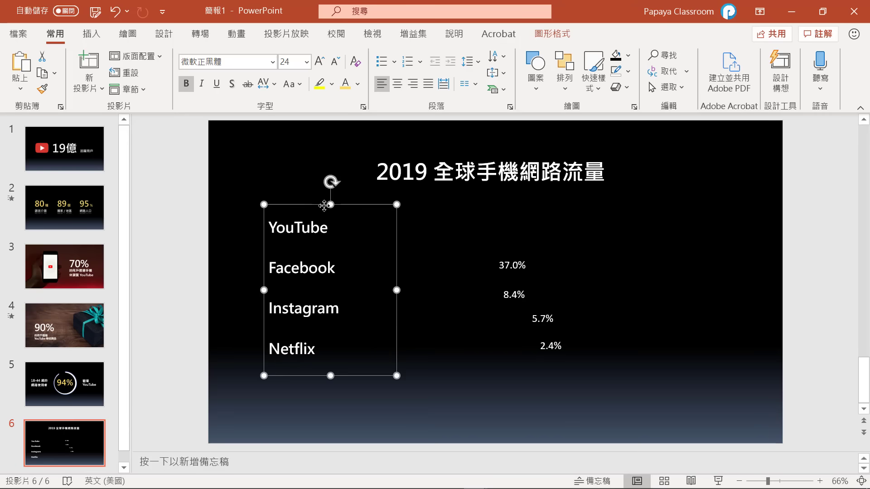
click(413, 84)
drag(369, 206, 335, 208)
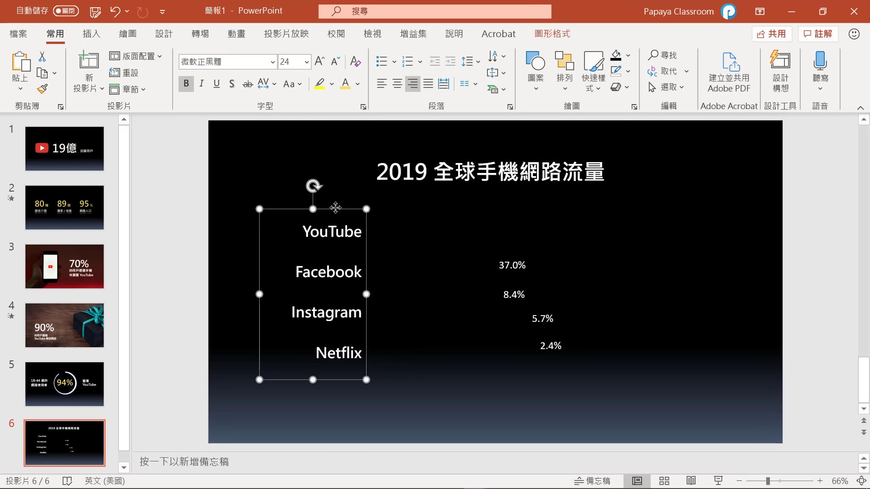
Draw a long light-blue bar beside YouTube and colour its 37.0% label blue at the bar's end.
click(91, 34)
click(217, 79)
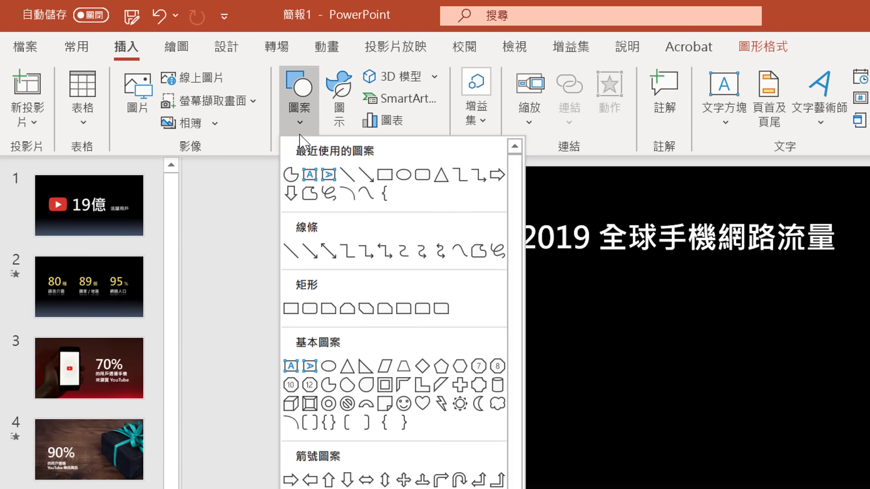
click(384, 174)
drag(372, 229, 658, 236)
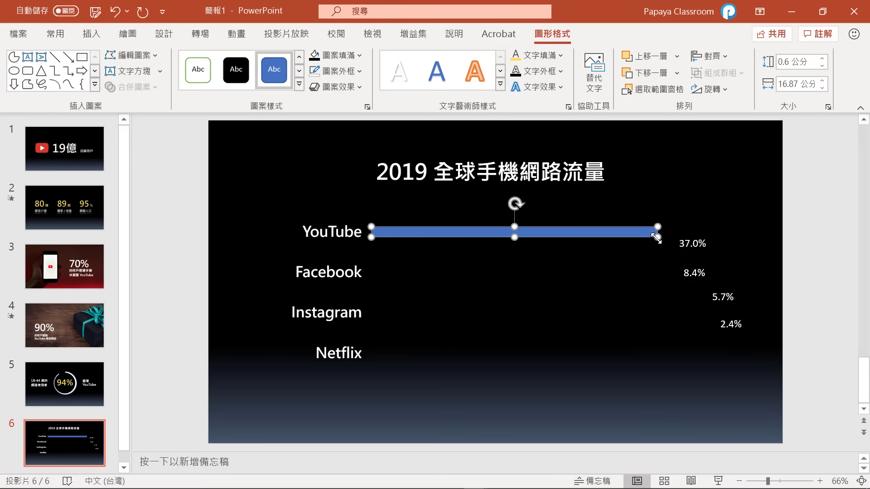
click(359, 62)
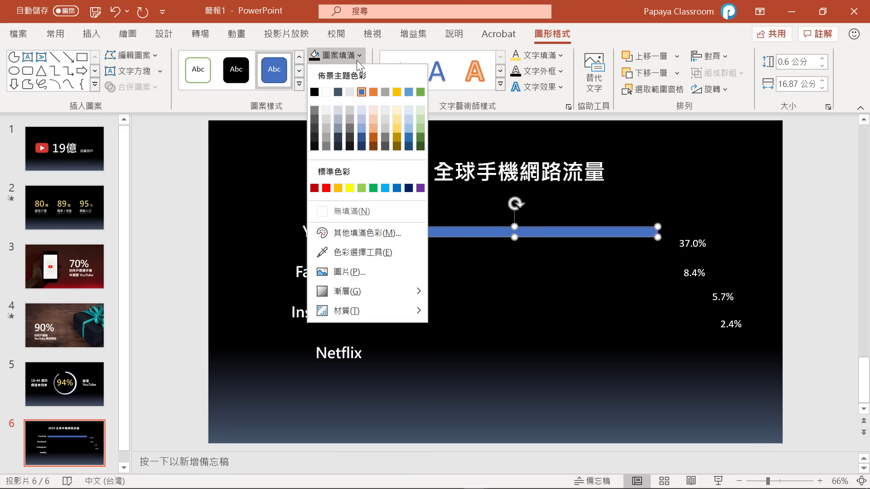
click(408, 93)
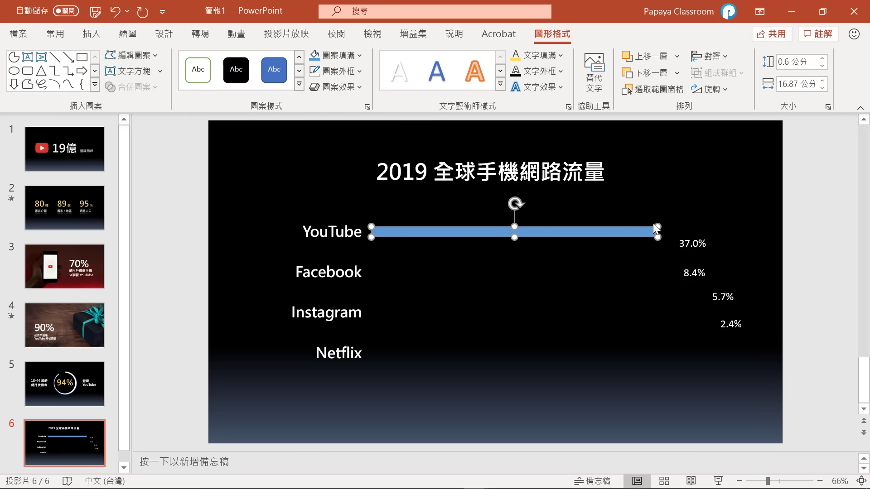
drag(688, 236, 672, 224)
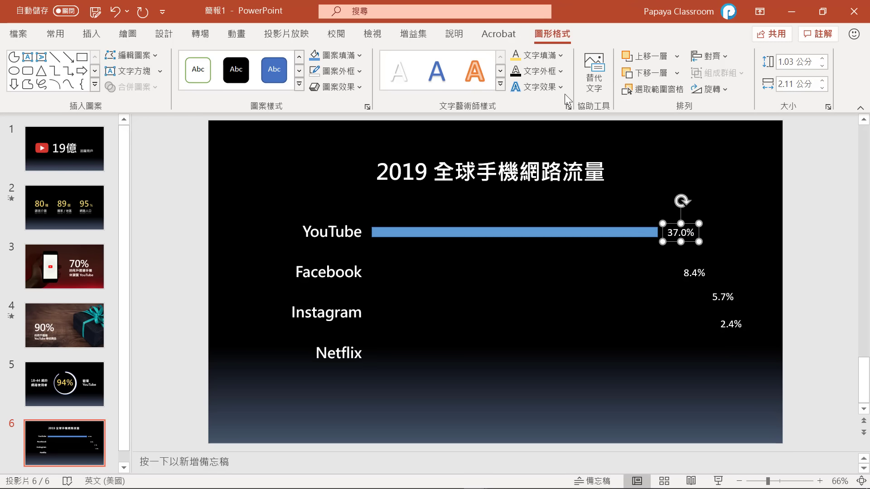
click(550, 59)
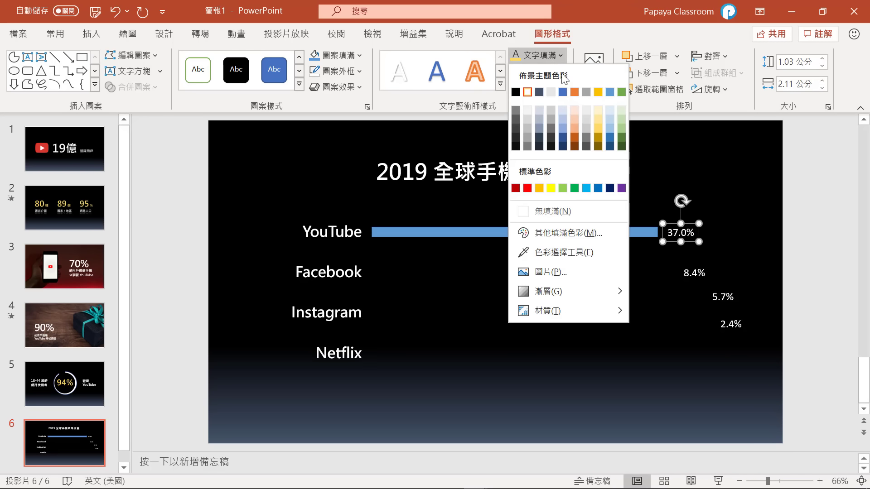
click(606, 93)
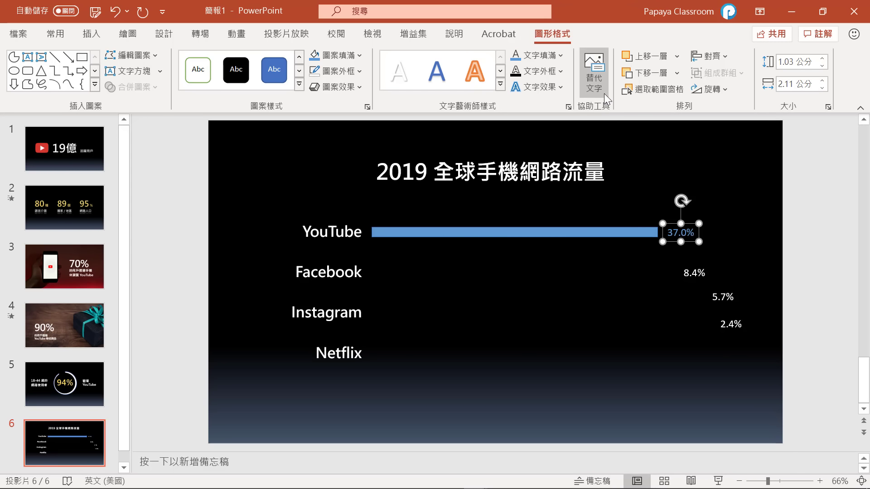
Add a short white bar on the Facebook row with the 8.4% label beside it.
click(454, 232)
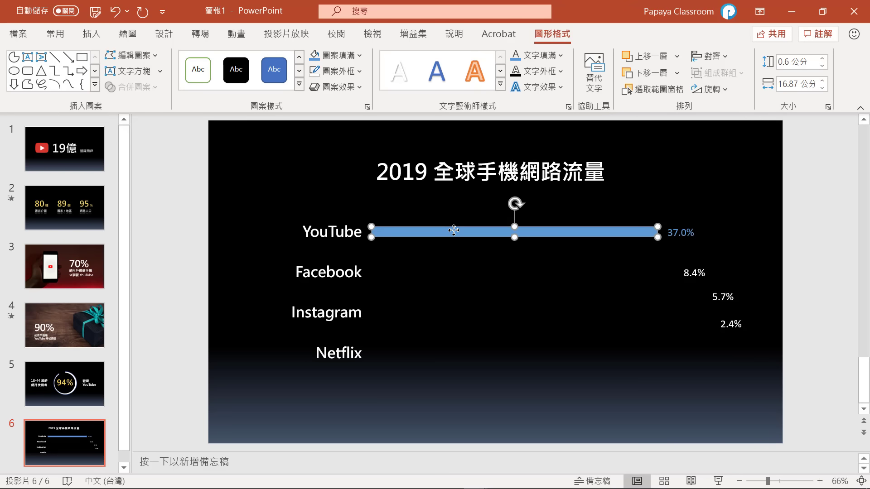
drag(454, 232, 448, 268)
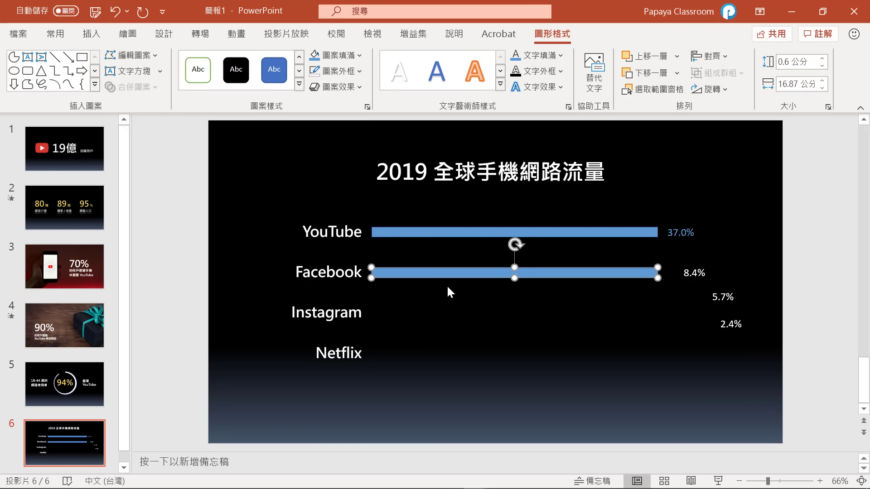
key(ctrl+z)
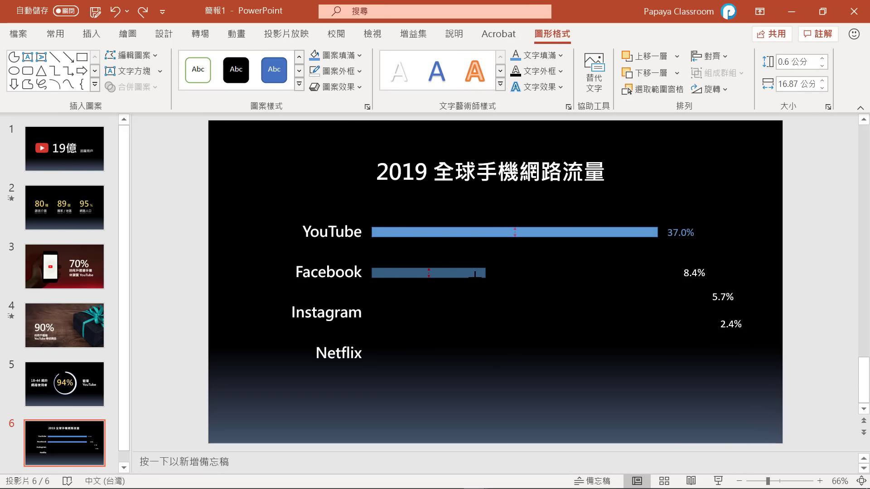
drag(446, 273, 422, 273)
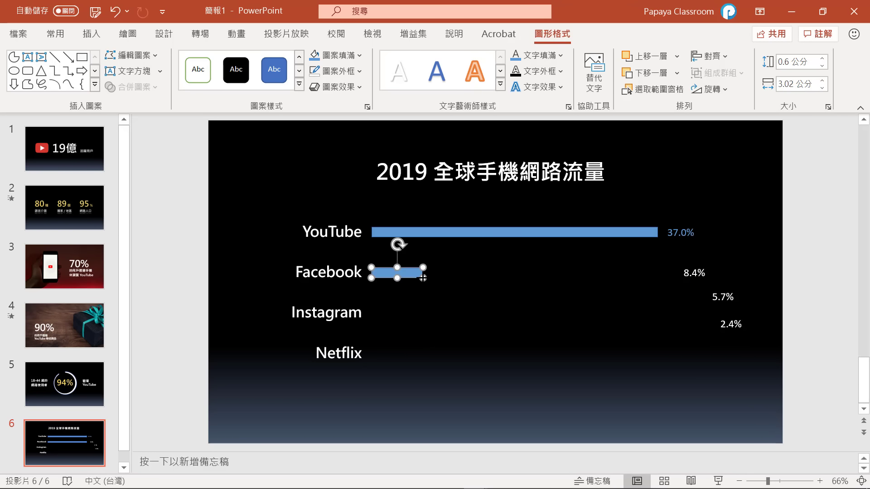
click(339, 61)
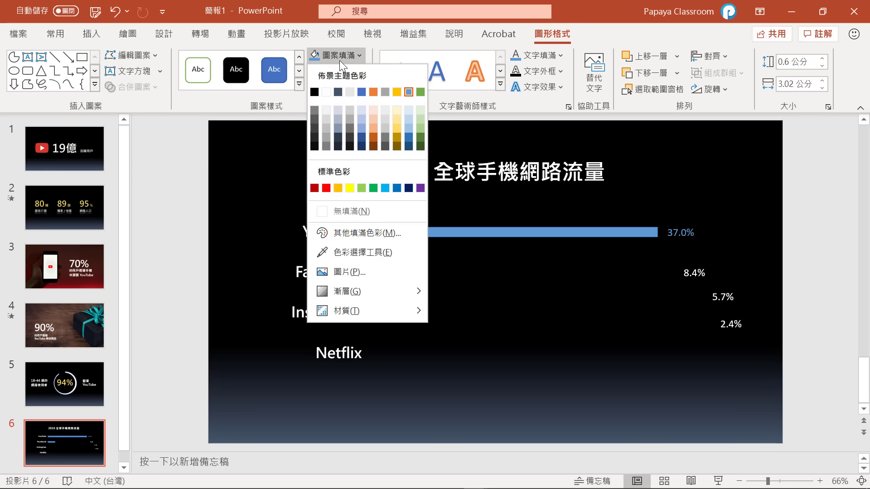
click(326, 92)
drag(692, 262, 452, 261)
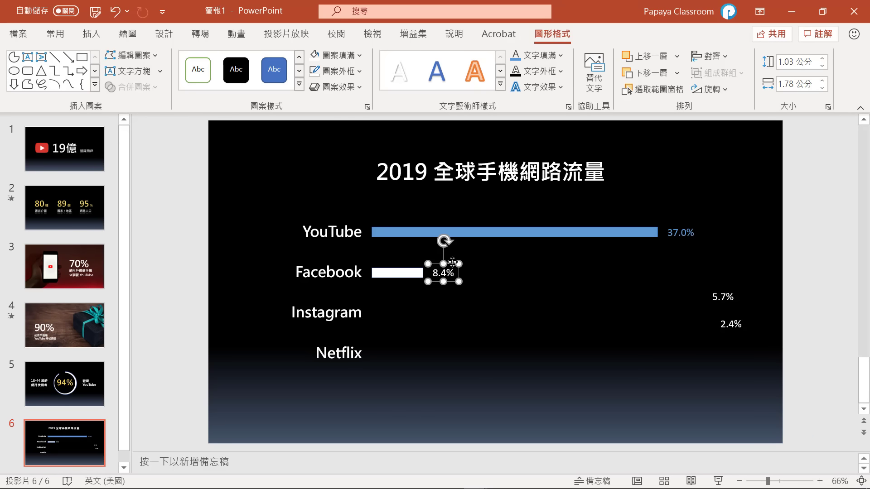
Add short white bars for Instagram and Netflix, placing 5.7% and 2.4% beside them.
drag(418, 314, 402, 314)
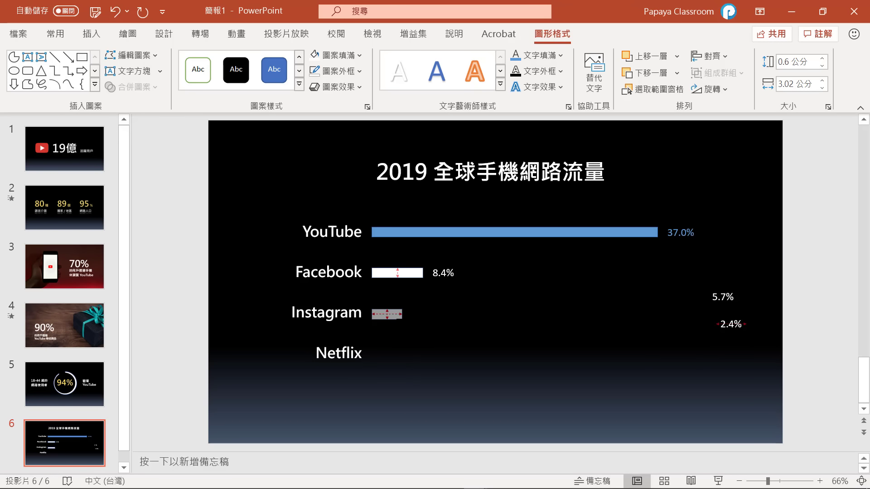
drag(723, 297, 428, 305)
click(378, 354)
key(F4)
drag(729, 323, 411, 343)
click(442, 390)
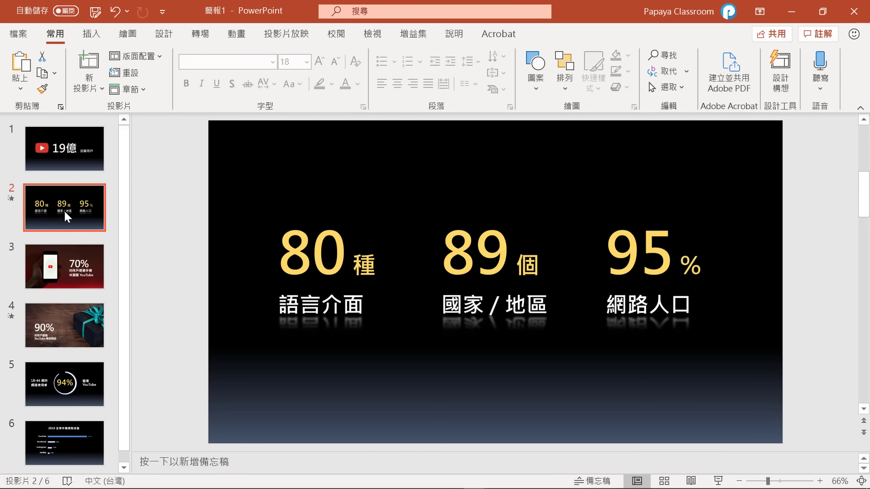
Undo the earlier transitions and give slide 2 a 0.70-second Fade transition.
key(ctrl+z)
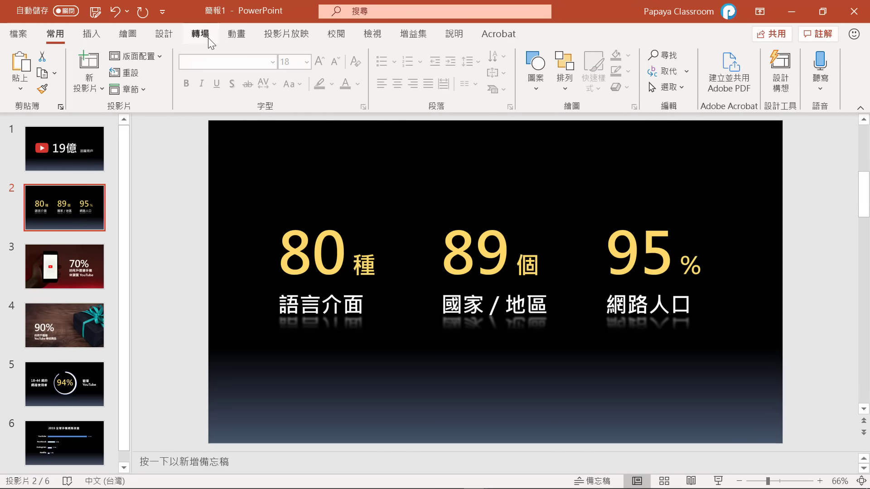
click(208, 37)
click(191, 72)
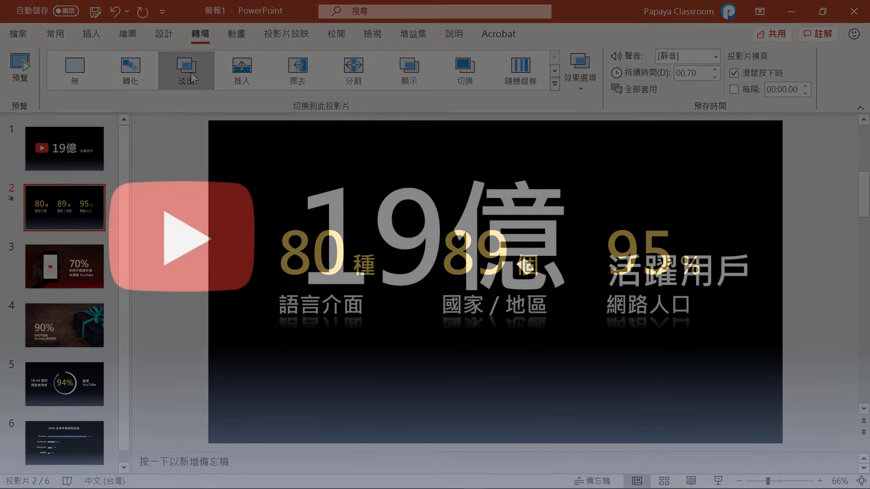
Advance the slideshow three slides to the 90% gift-box slide, checking the fades.
key(Right)
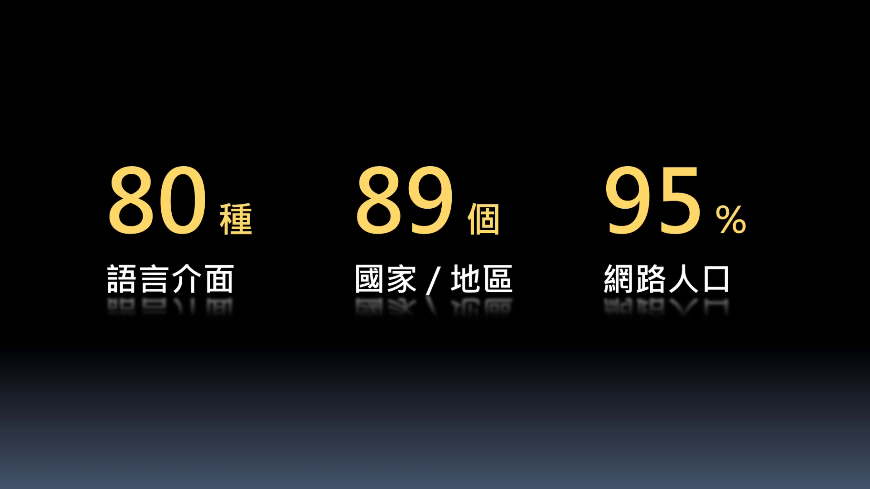
key(Right)
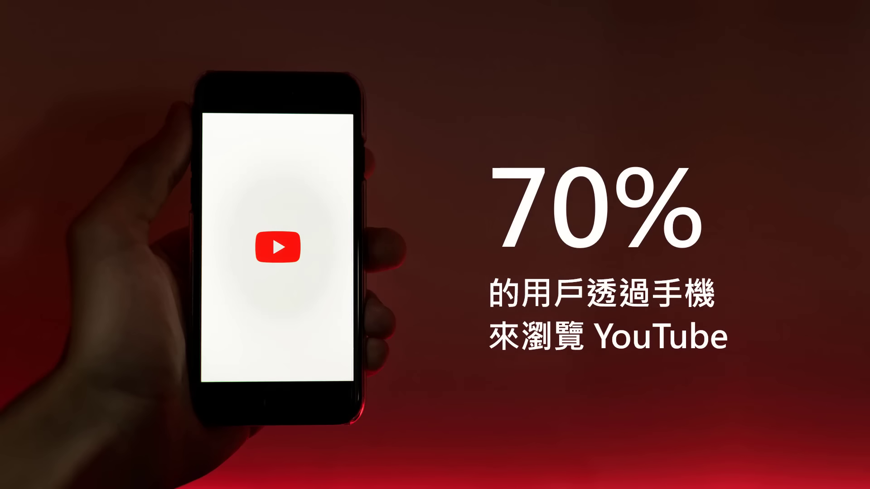
key(Right)
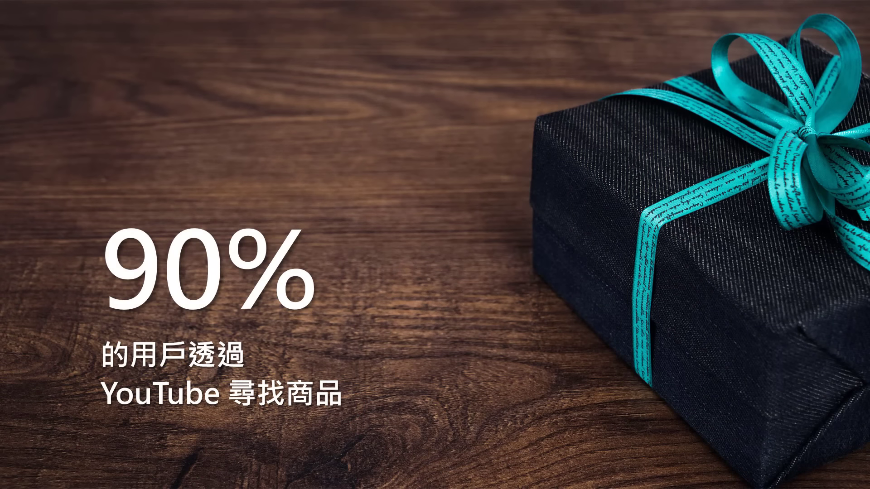